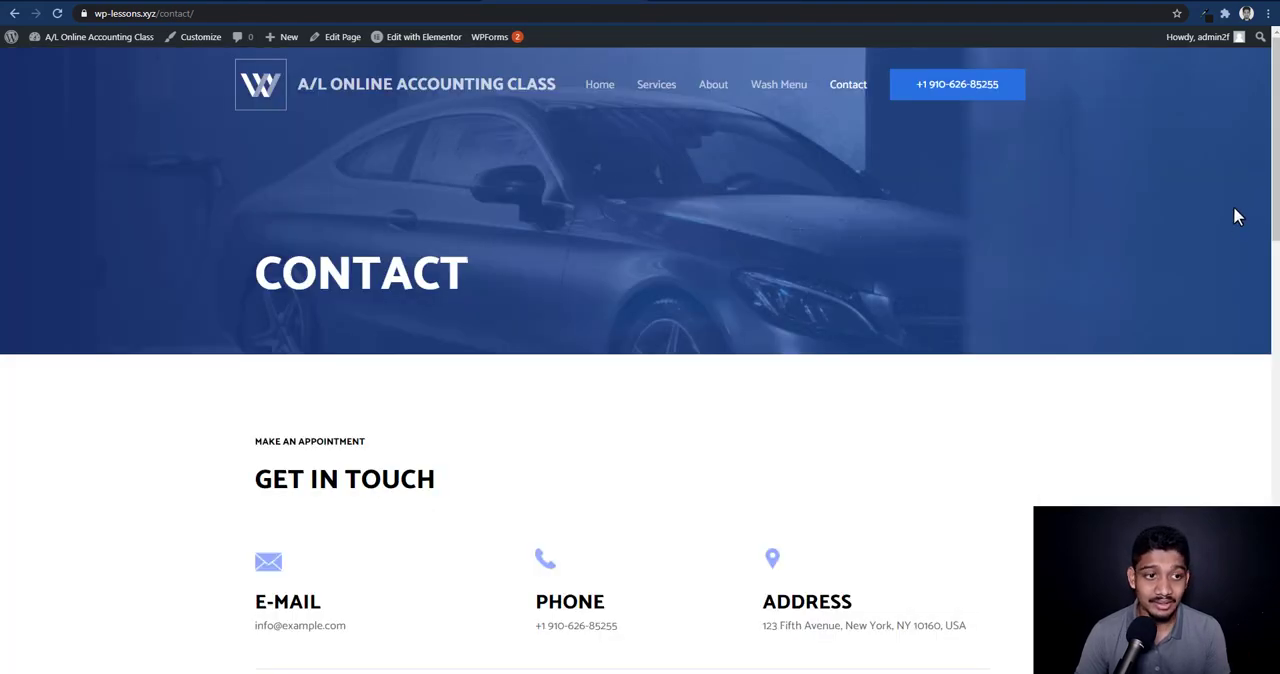
Search the plugin directory for reCaptcha, and install and activate Advanced noCaptcha & invisible Captcha (v2 & v3)
{"action": "left_click_drag", "start_coordinate": [1272, 205], "coordinate": [1274, 374]}
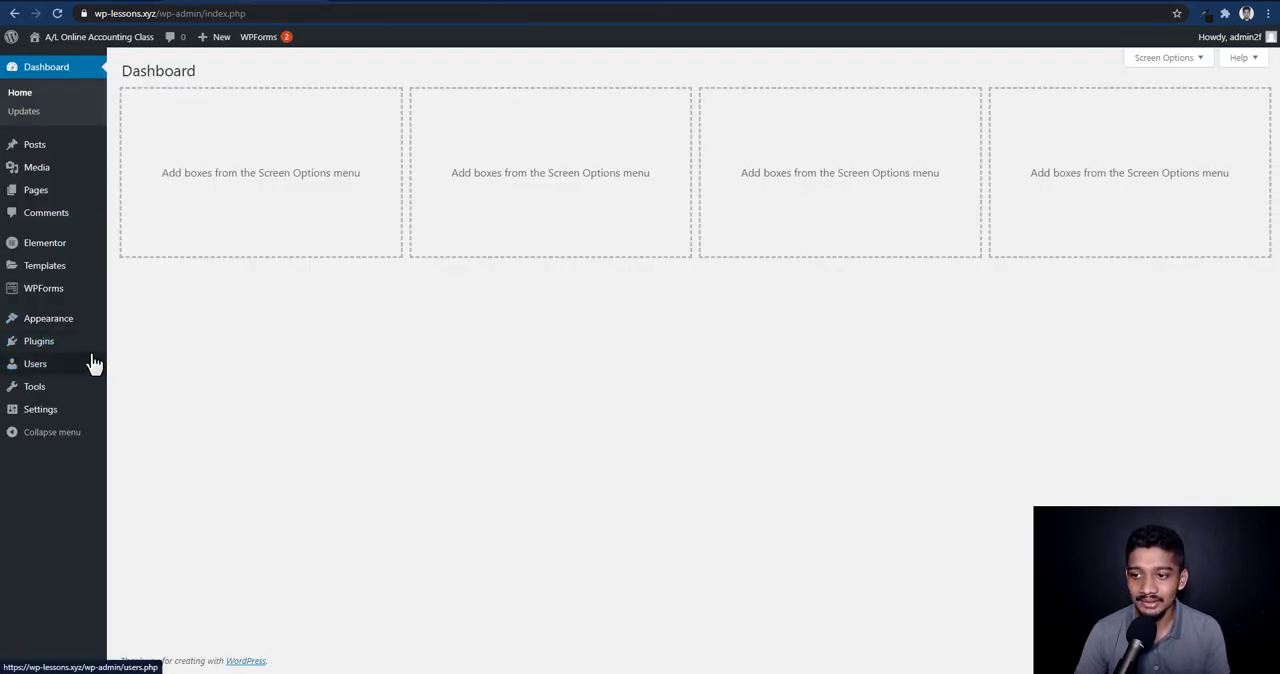
{"action": "mouse_move", "coordinate": [40, 341]}
{"action": "left_click", "coordinate": [160, 364]}
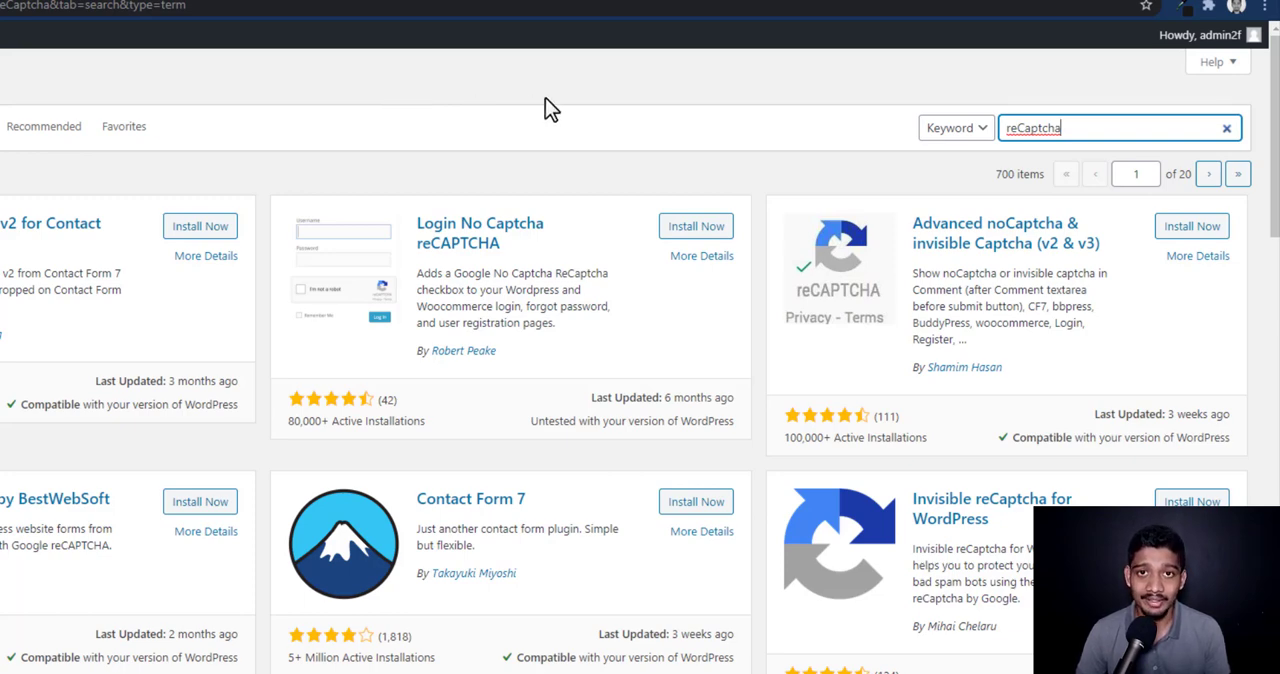
{"action": "left_click", "coordinate": [1190, 227]}
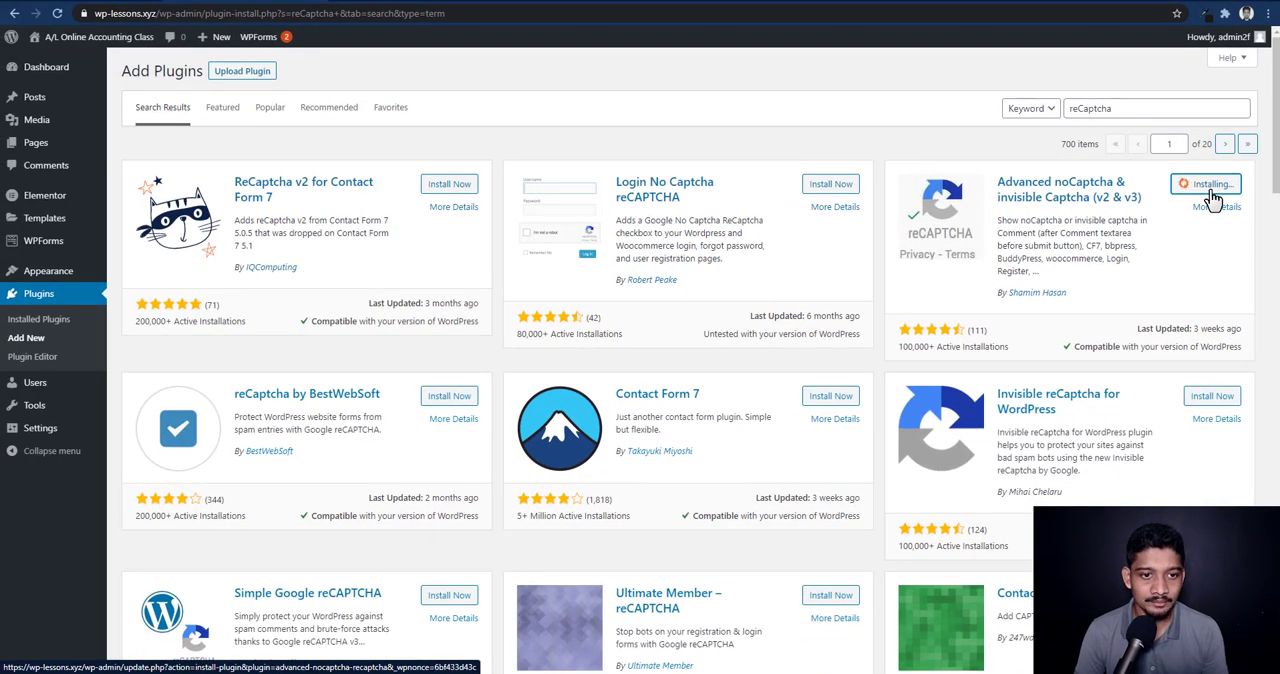
{"action": "left_click", "coordinate": [1214, 192]}
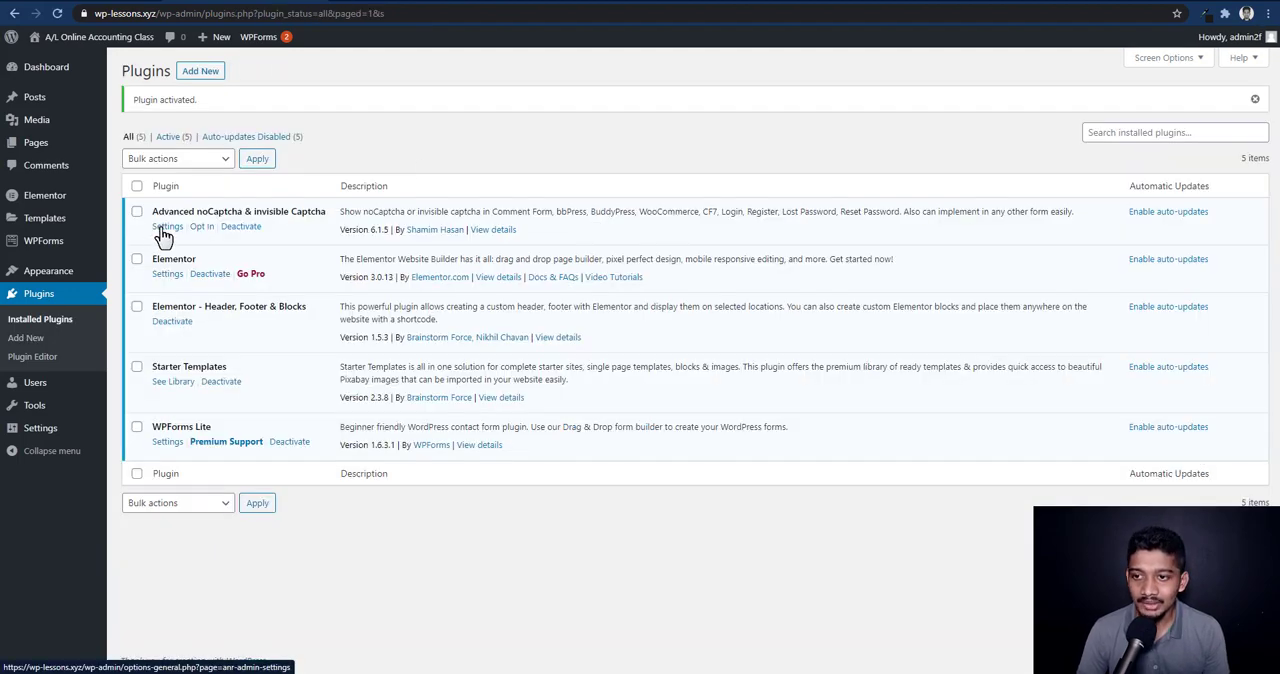
Open the Advanced noCaptcha & invisible Captcha settings and choose V2 "I'm not a robot" as the reCAPTCHA type
{"action": "left_click", "coordinate": [164, 227]}
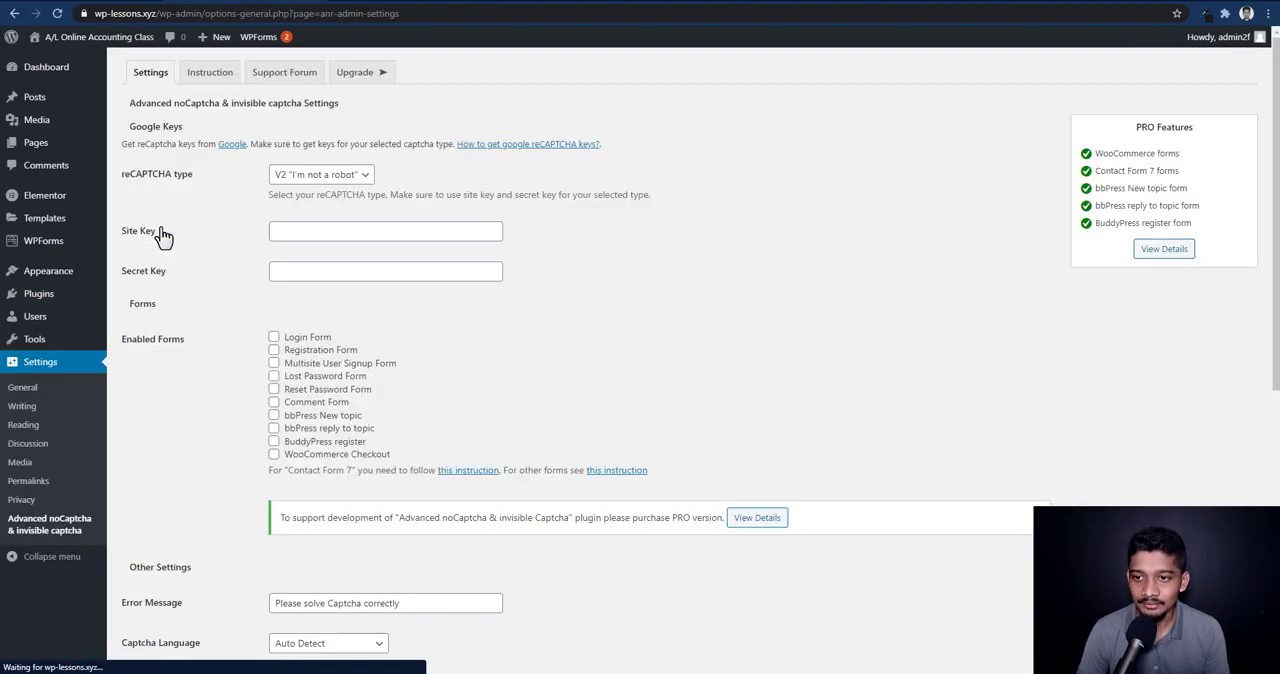
{"action": "left_click", "coordinate": [366, 177]}
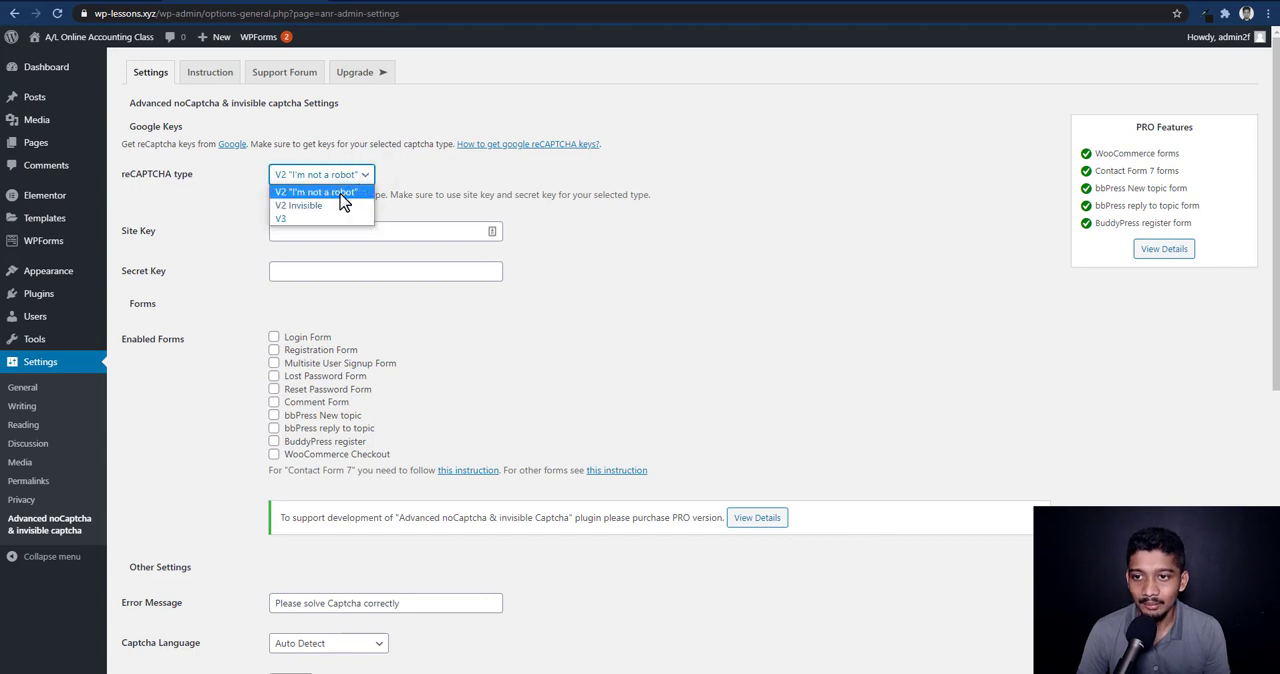
{"action": "left_click", "coordinate": [341, 197]}
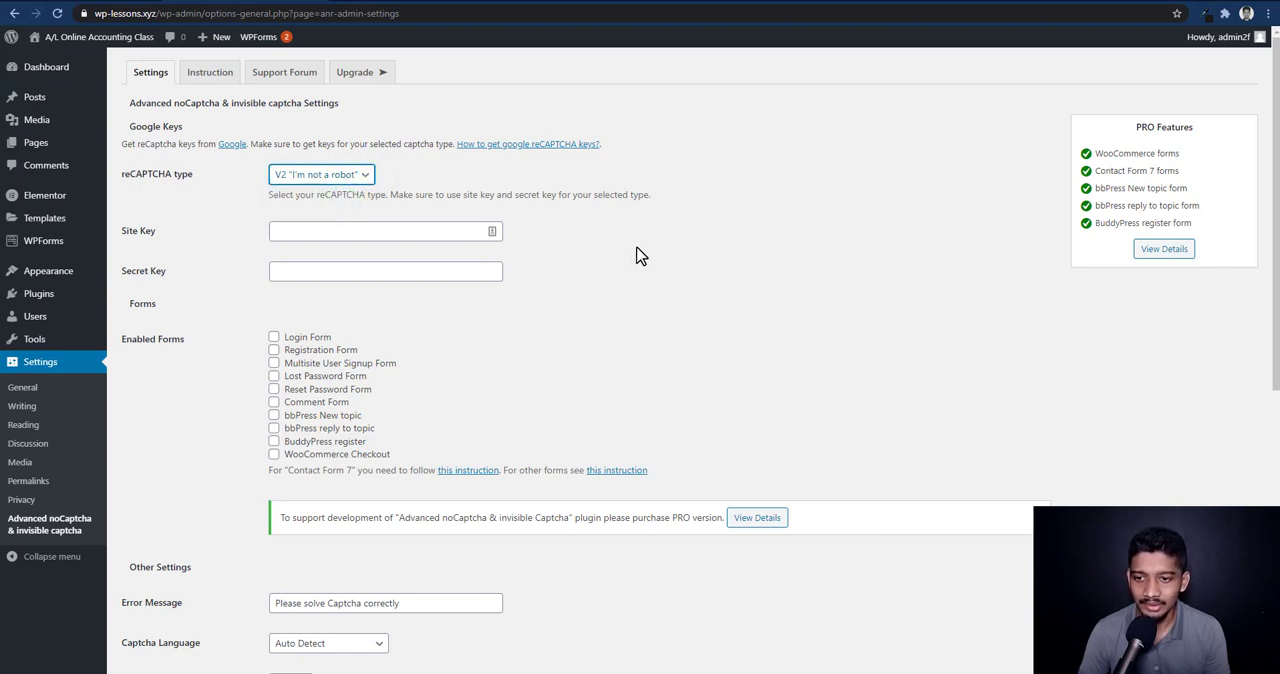
{"action": "left_click", "coordinate": [1276, 294]}
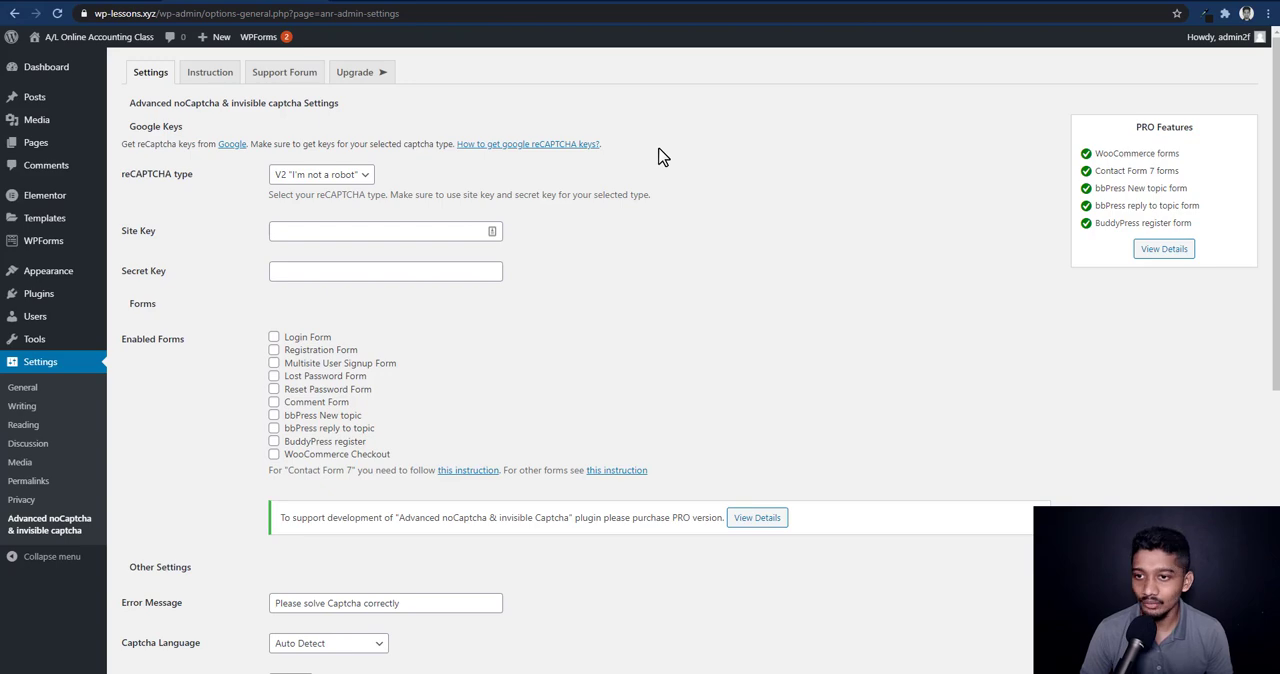
Consult the plugin's guide on getting Google reCAPTCHA keys and open the new site registration form in Google reCAPTCHA
{"action": "left_click", "coordinate": [522, 147]}
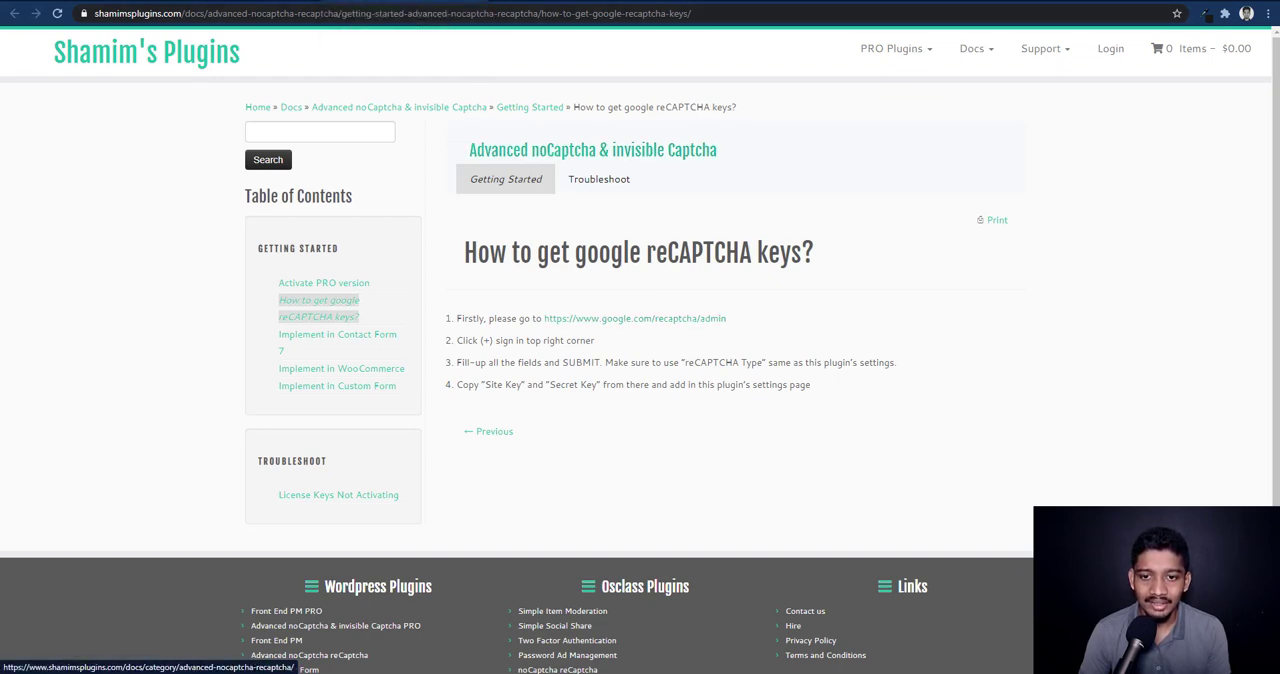
{"action": "left_click", "coordinate": [488, 2]}
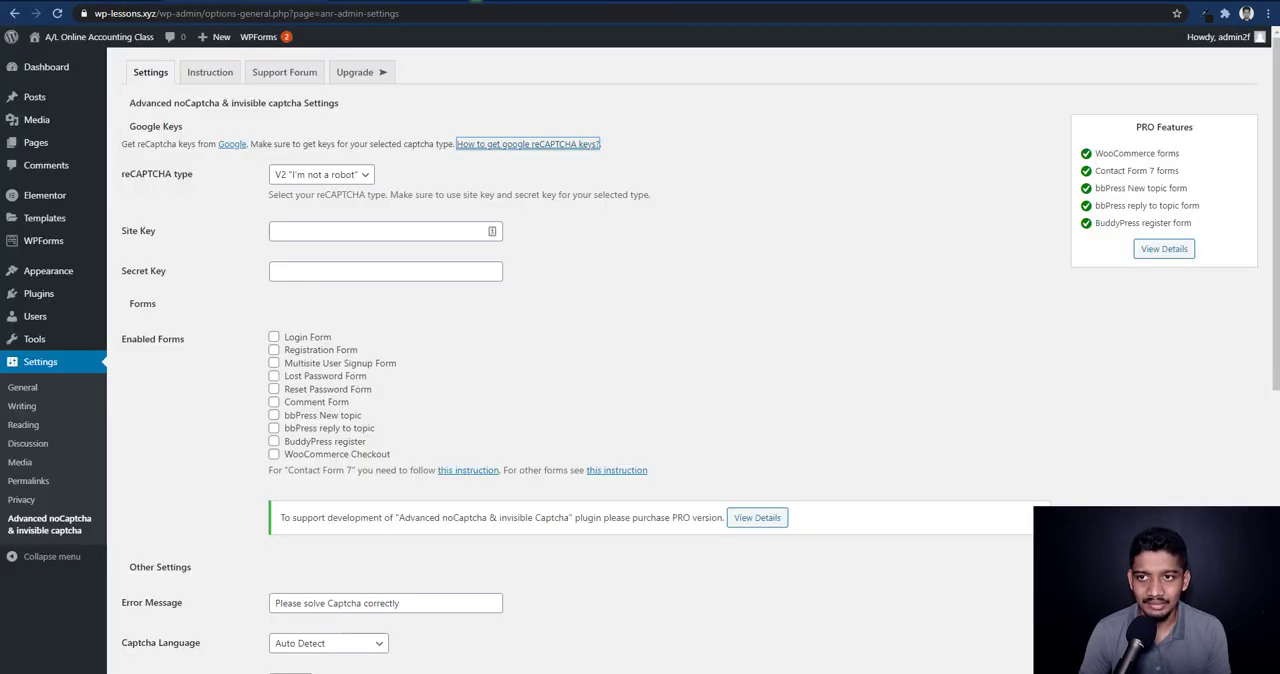
{"action": "left_click", "coordinate": [231, 146]}
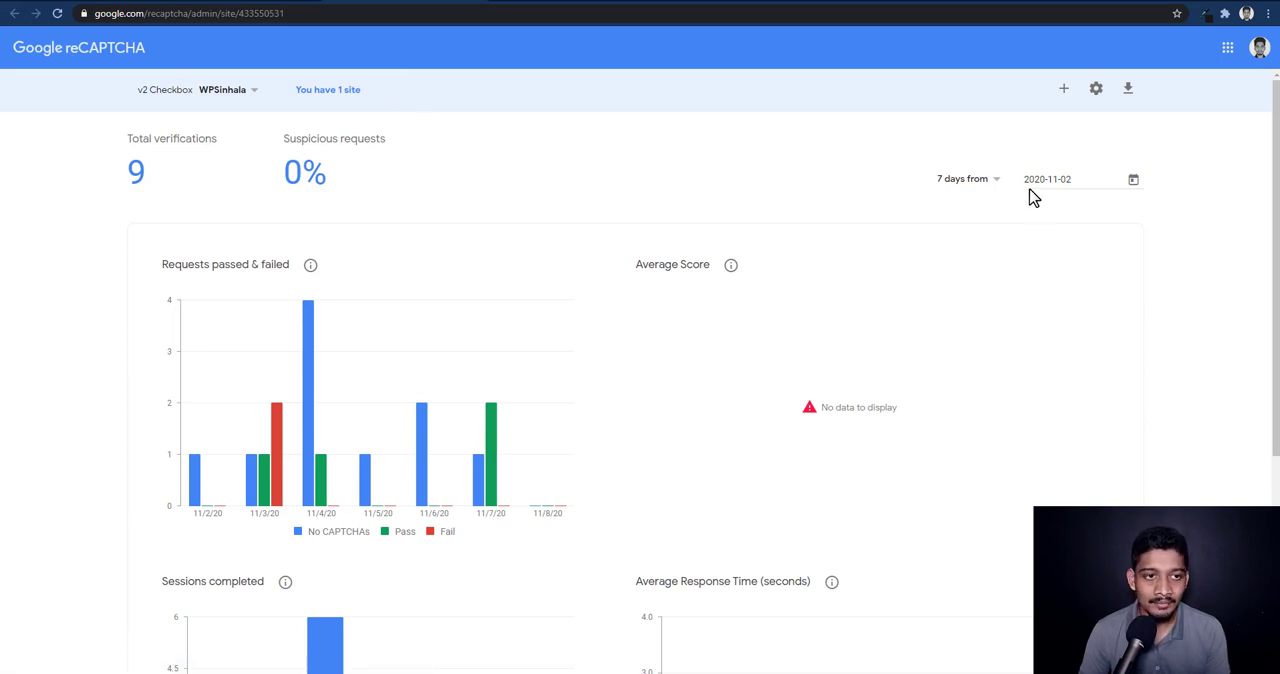
{"action": "left_click", "coordinate": [1063, 90]}
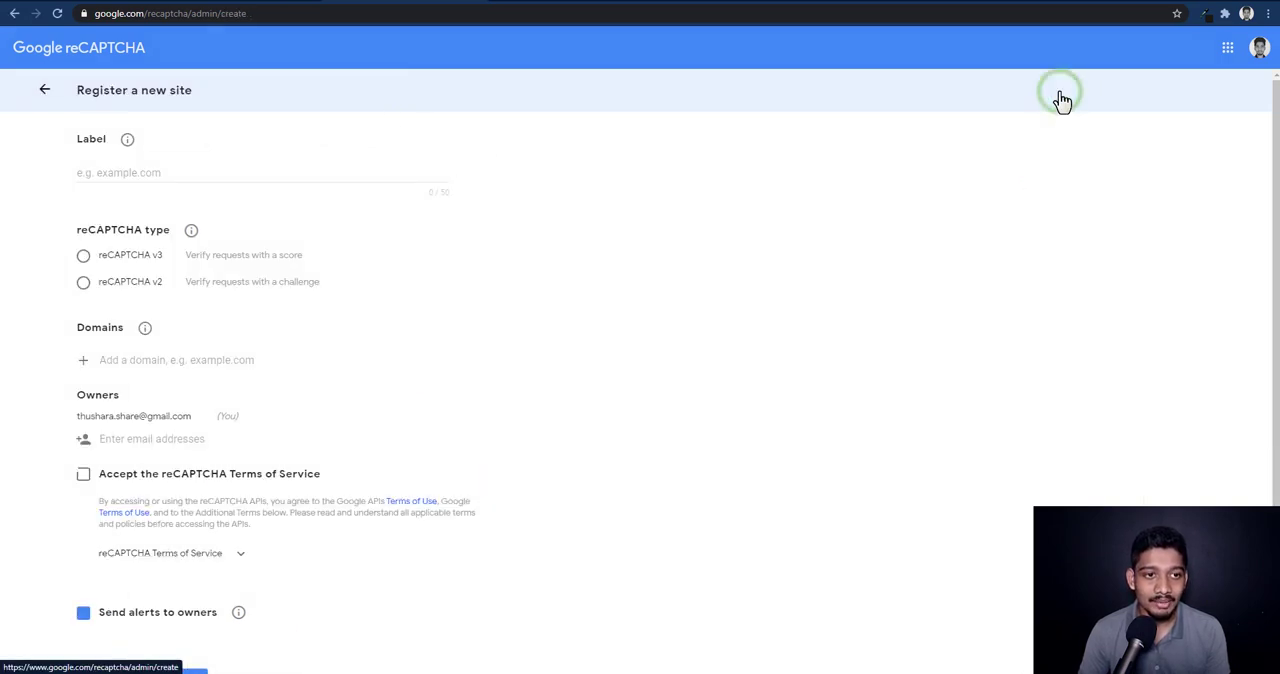
Label the new site Test and choose reCAPTCHA v2 with the "I'm not a robot" Checkbox as its type
{"action": "left_click", "coordinate": [296, 178]}
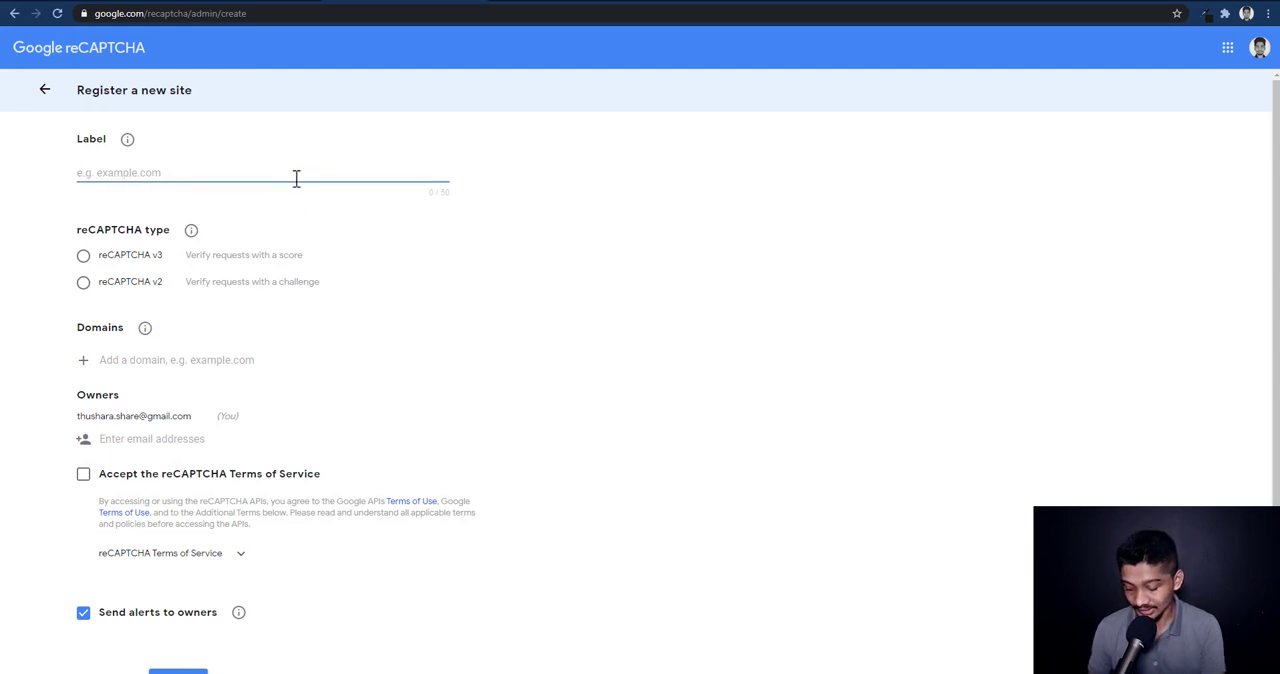
{"action": "type", "text": "Test"}
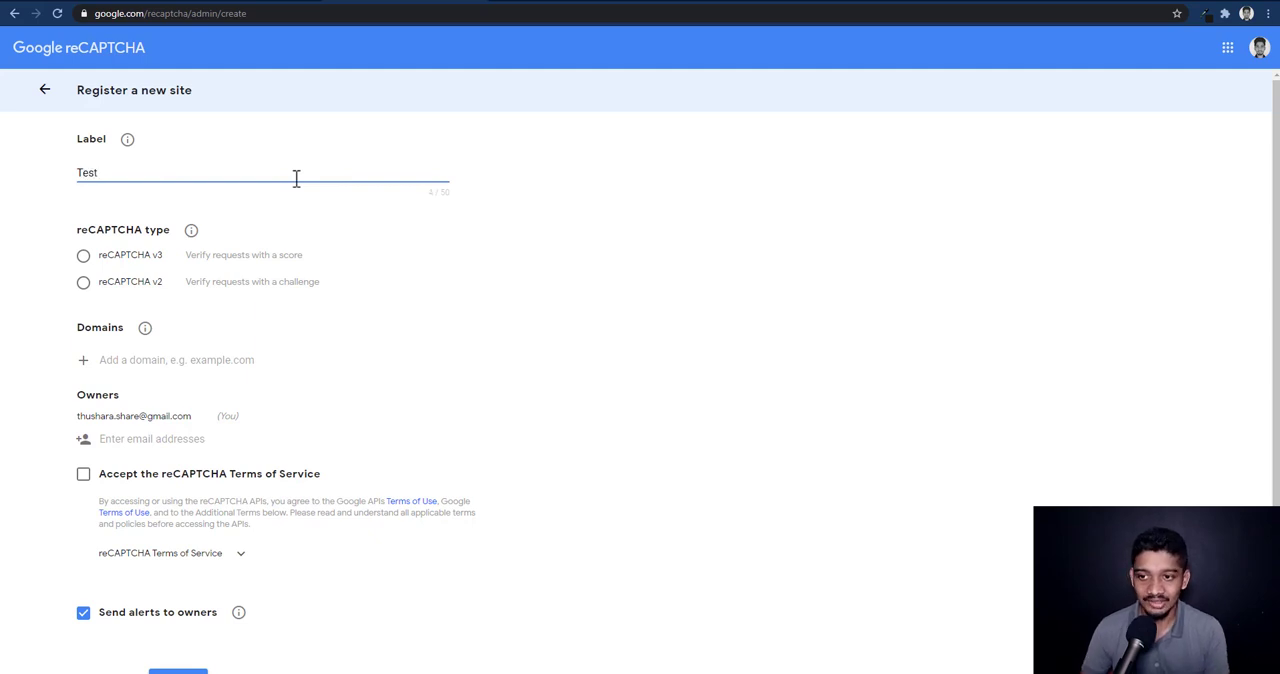
{"action": "left_click", "coordinate": [84, 287]}
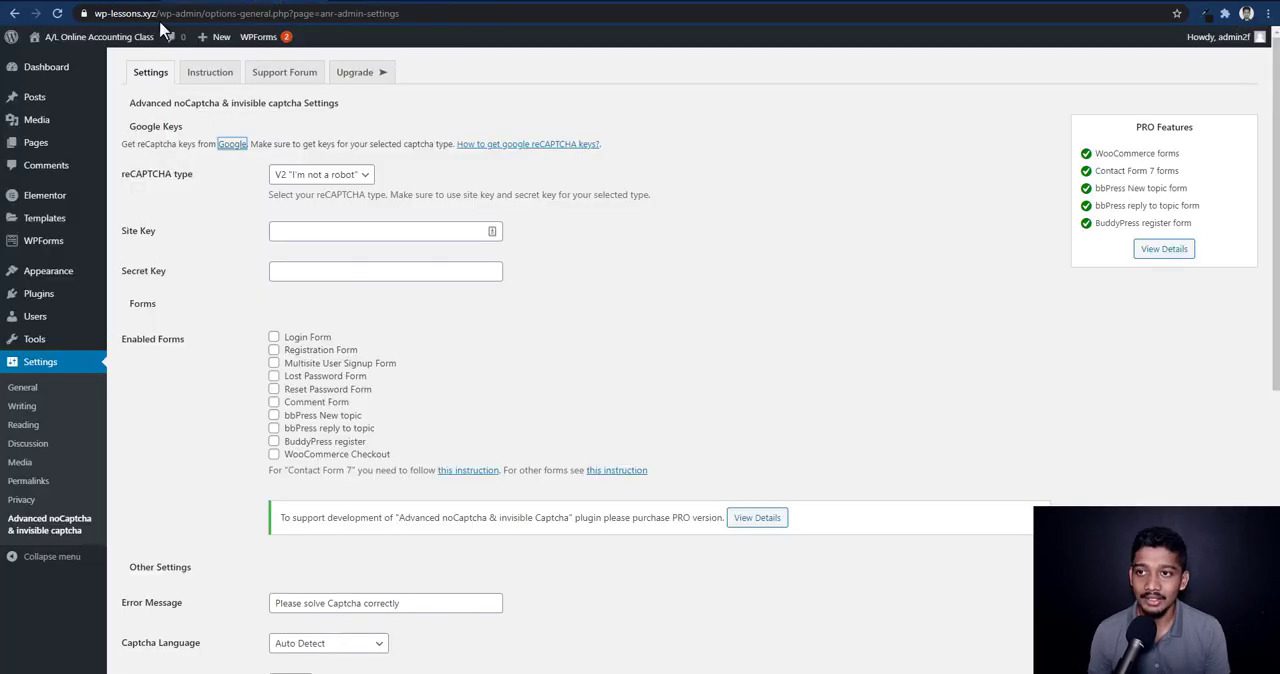
Copy the WordPress site's address into the registration's domains and trim it to wp-lessons.xyz
{"action": "left_click_drag", "start_coordinate": [157, 13], "coordinate": [96, 13]}
{"action": "key", "text": "ctrl+c"}
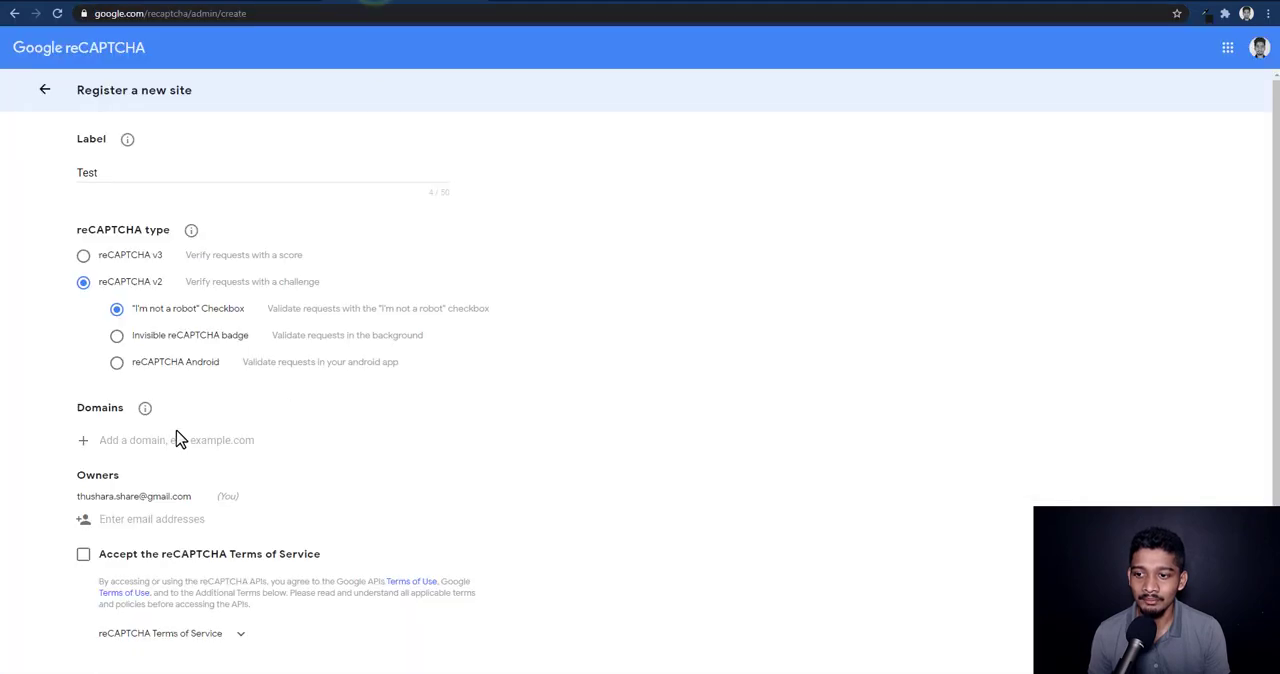
{"action": "left_click", "coordinate": [176, 440]}
{"action": "key", "text": "ctrl+v"}
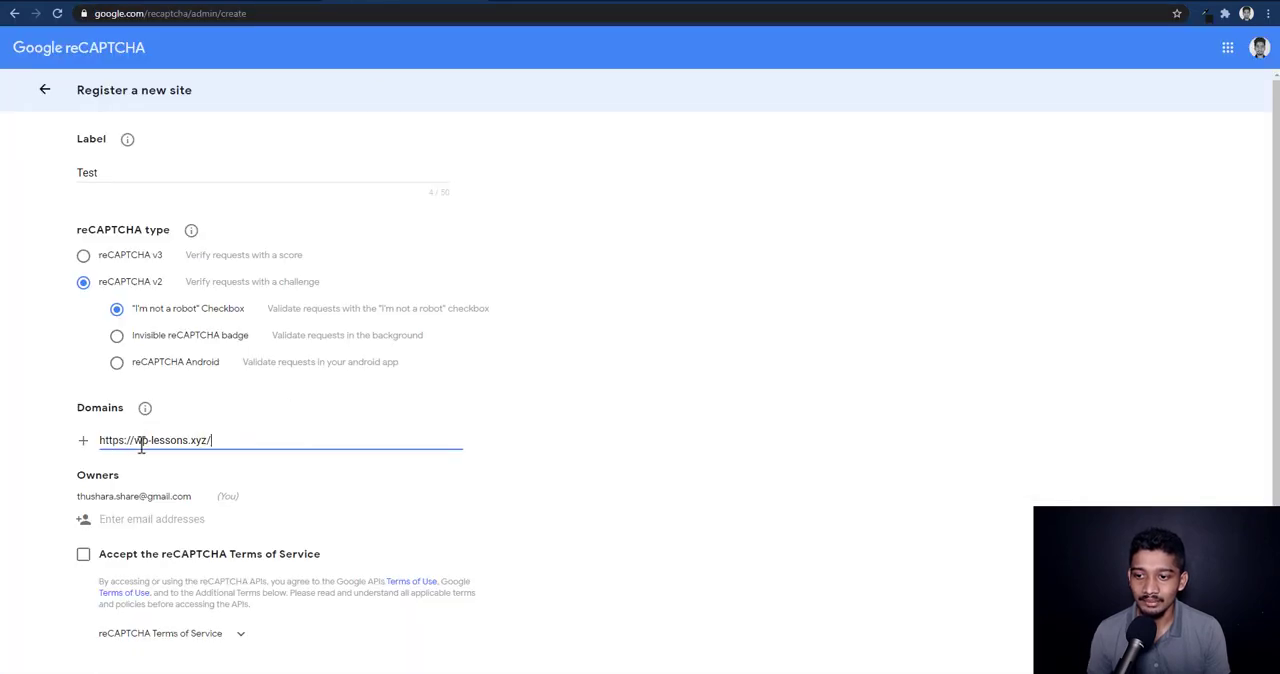
{"action": "left_click_drag", "start_coordinate": [135, 443], "coordinate": [99, 441]}
{"action": "key", "text": "BackSpace"}
{"action": "left_click", "coordinate": [243, 437]}
{"action": "key", "text": "BackSpace"}
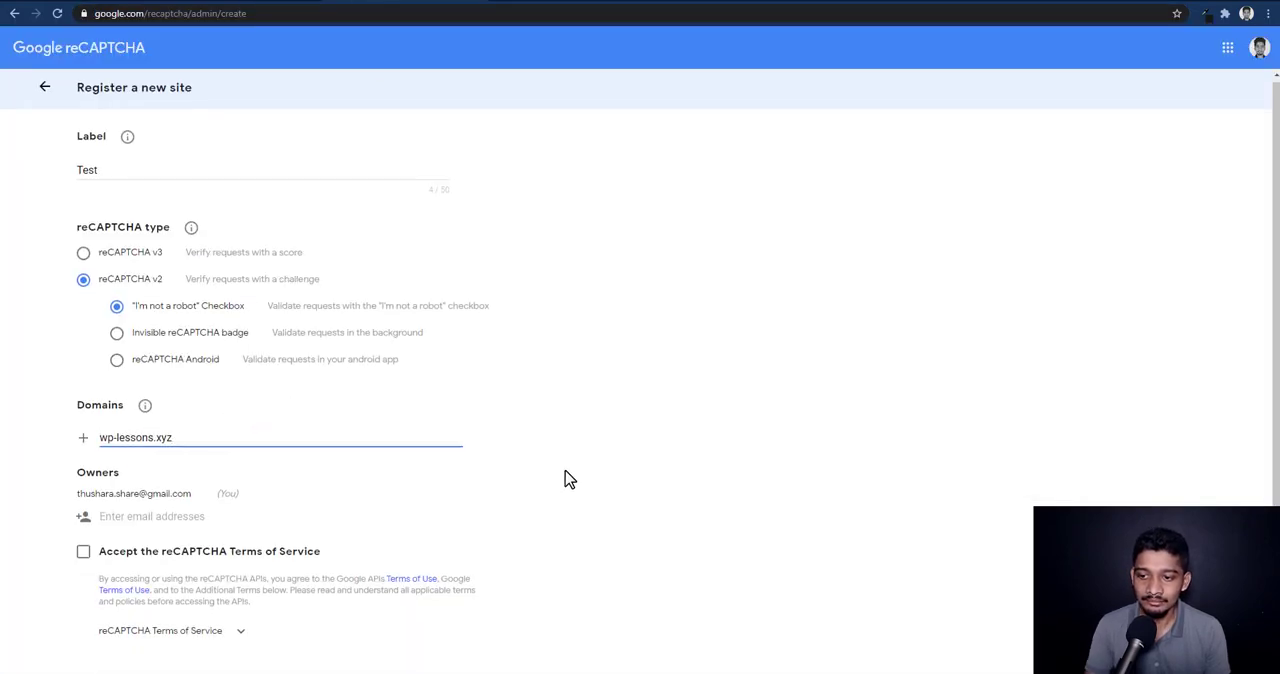
Accept the reCAPTCHA Terms of Service and submit the site registration
{"action": "scroll", "coordinate": [566, 477], "scroll_direction": "down", "scroll_amount": 1}
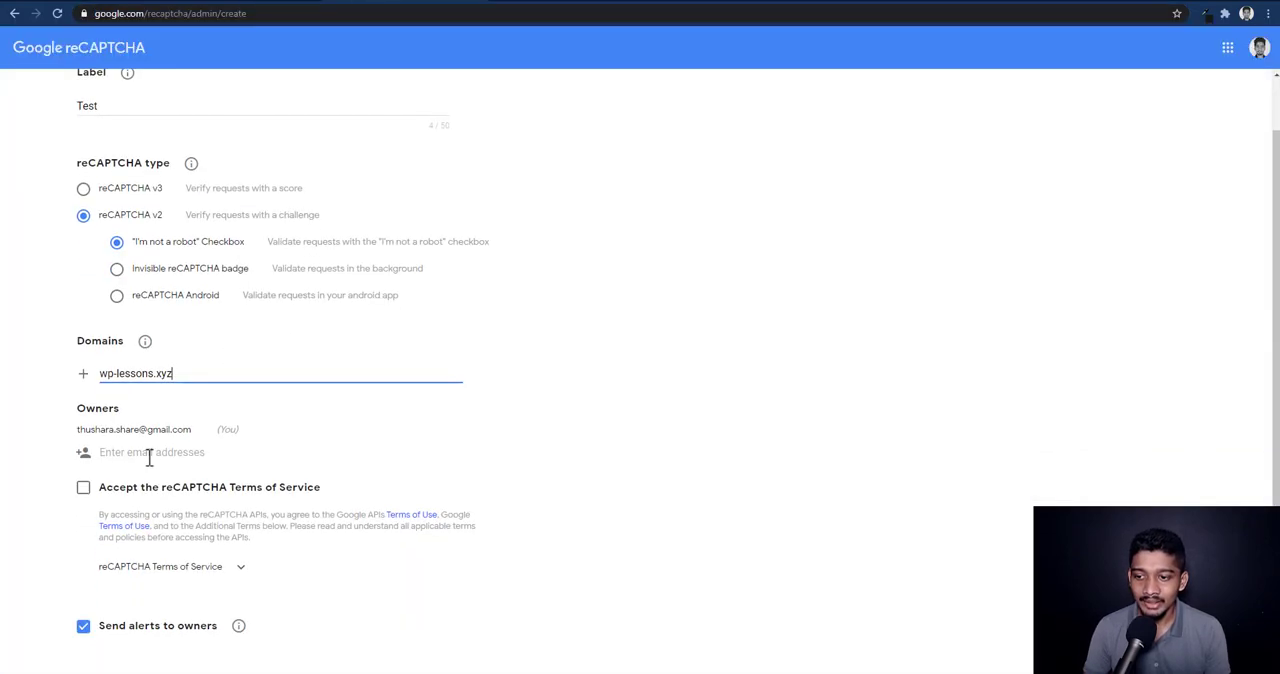
{"action": "left_click", "coordinate": [83, 487]}
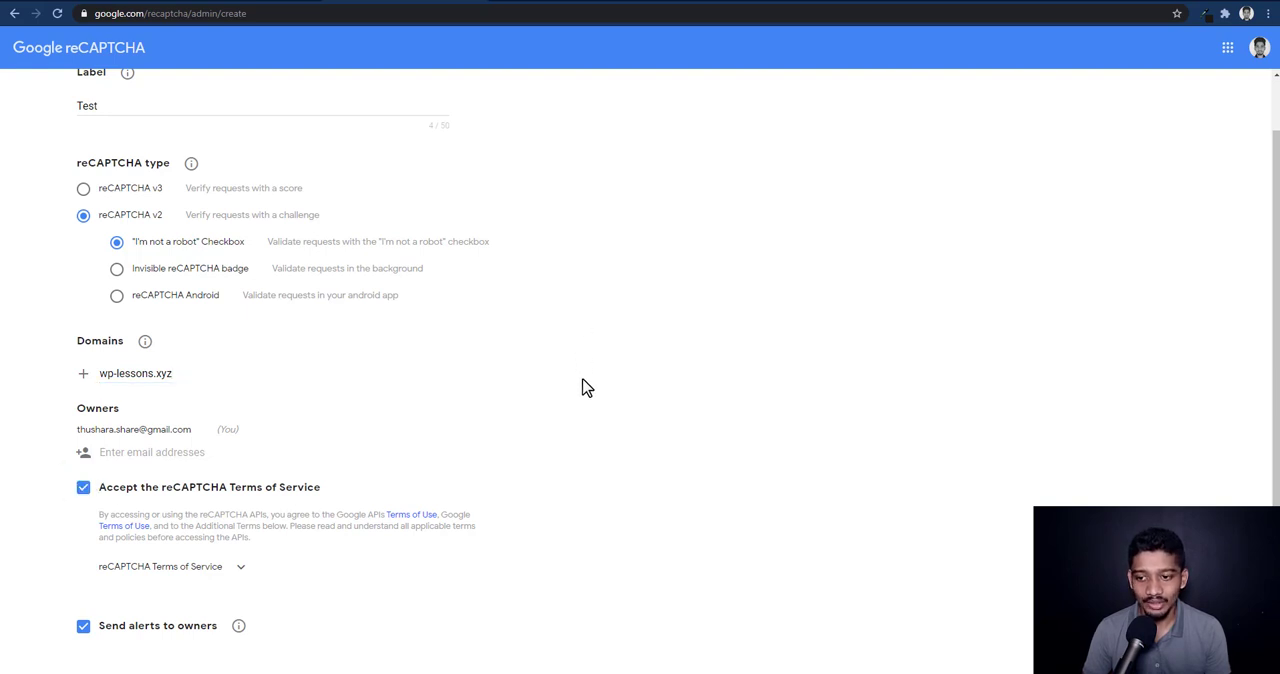
{"action": "scroll", "coordinate": [570, 392], "scroll_direction": "down", "scroll_amount": 1}
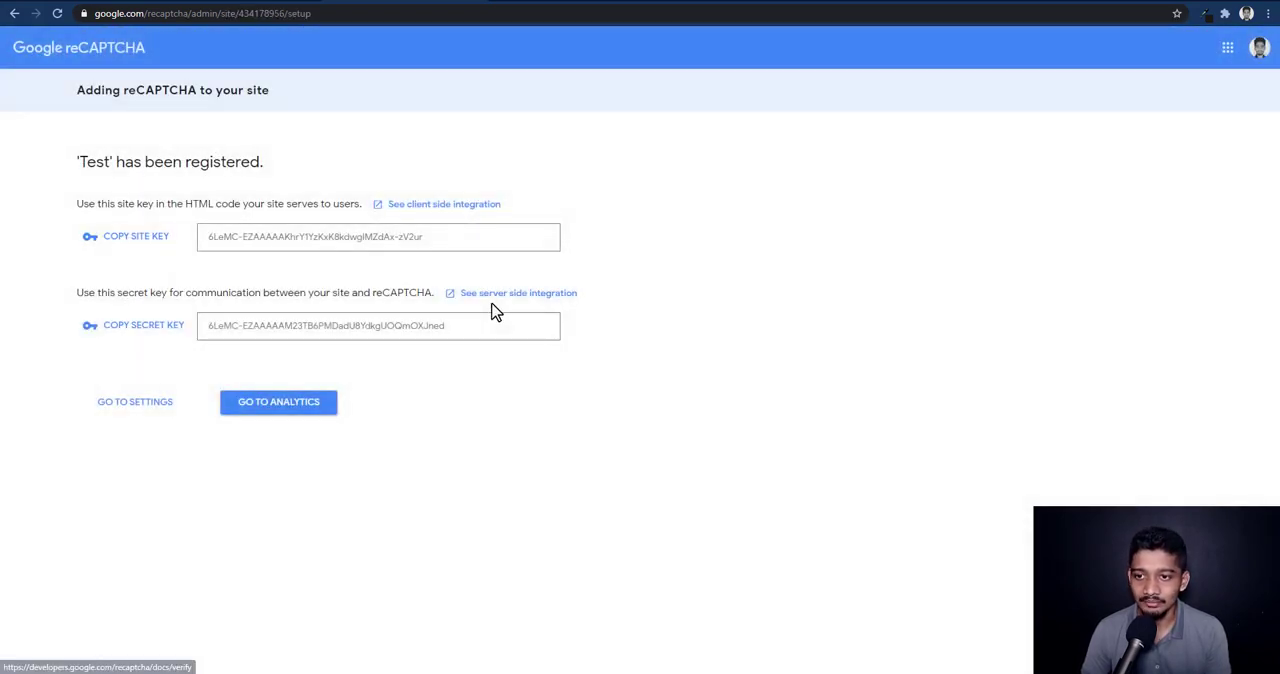
Copy the generated site key and secret key from Google reCAPTCHA into the matching fields of the WordPress plugin settings
{"action": "left_click", "coordinate": [136, 240]}
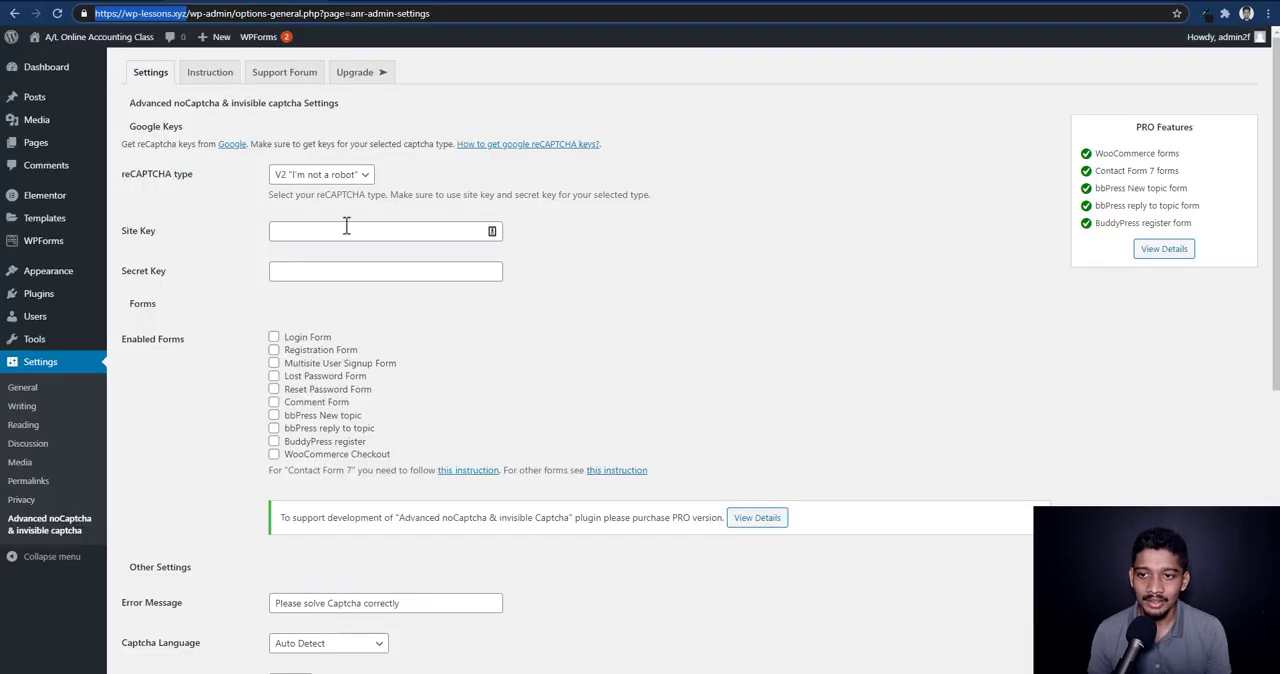
{"action": "left_click", "coordinate": [347, 229]}
{"action": "key", "text": "ctrl+v"}
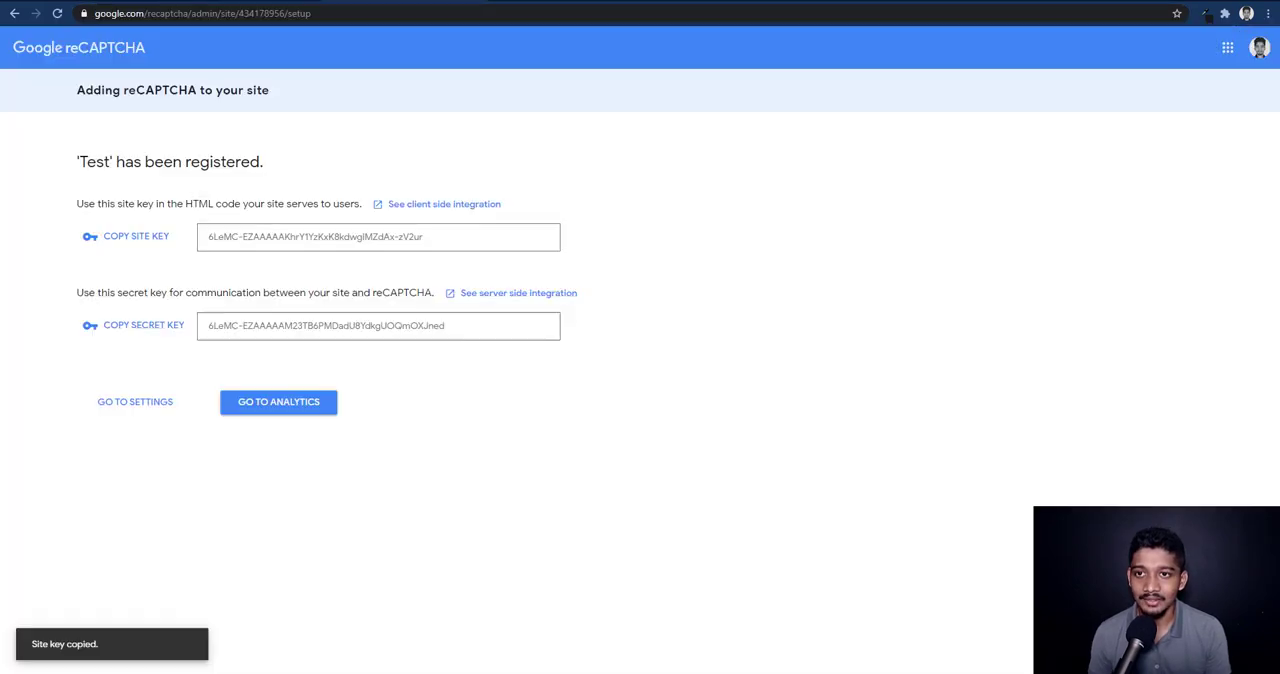
{"action": "left_click", "coordinate": [141, 326]}
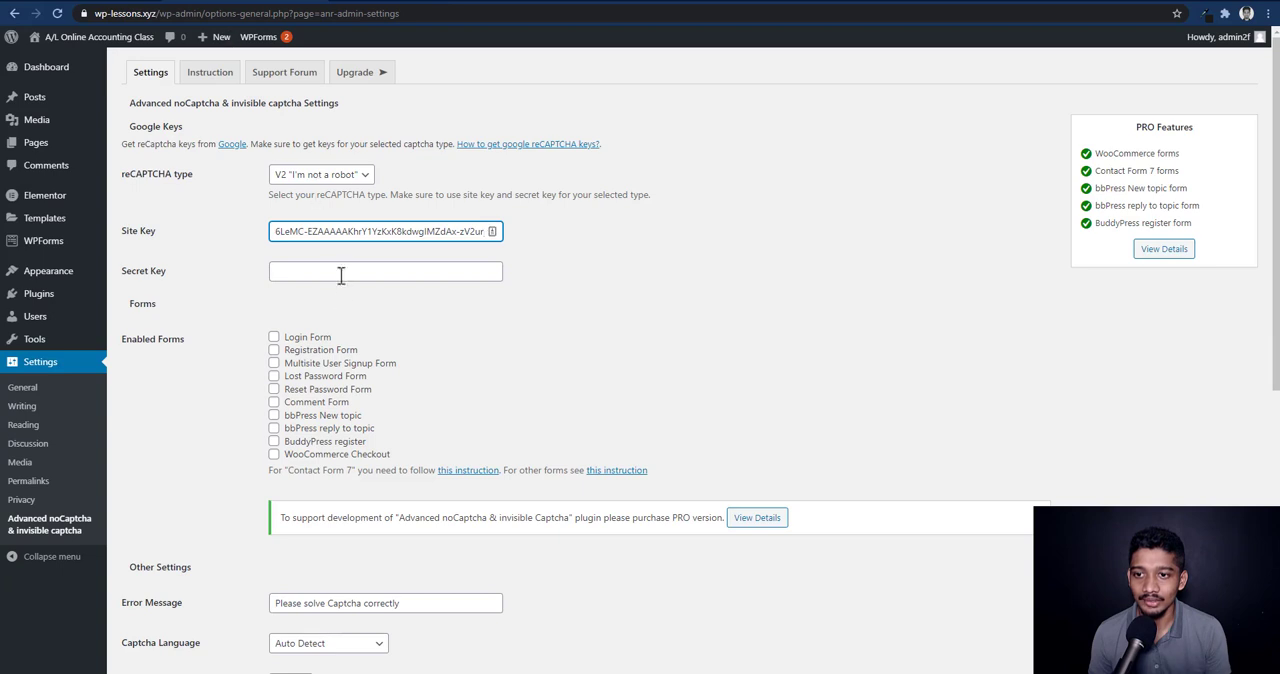
{"action": "left_click", "coordinate": [340, 275]}
{"action": "key", "text": "ctrl+v"}
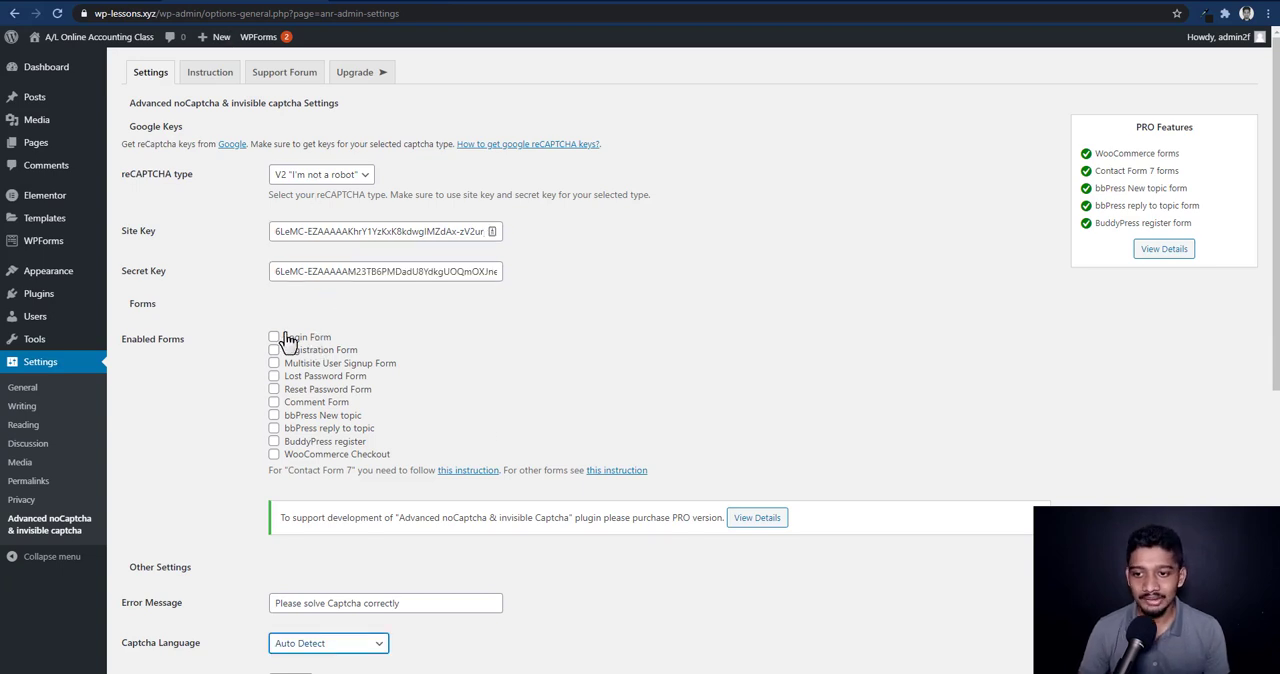
Enable the captcha for all listed forms except BuddyPress register and save the plugin settings
{"action": "left_click", "coordinate": [274, 337]}
{"action": "left_click", "coordinate": [274, 350]}
{"action": "left_click", "coordinate": [274, 363]}
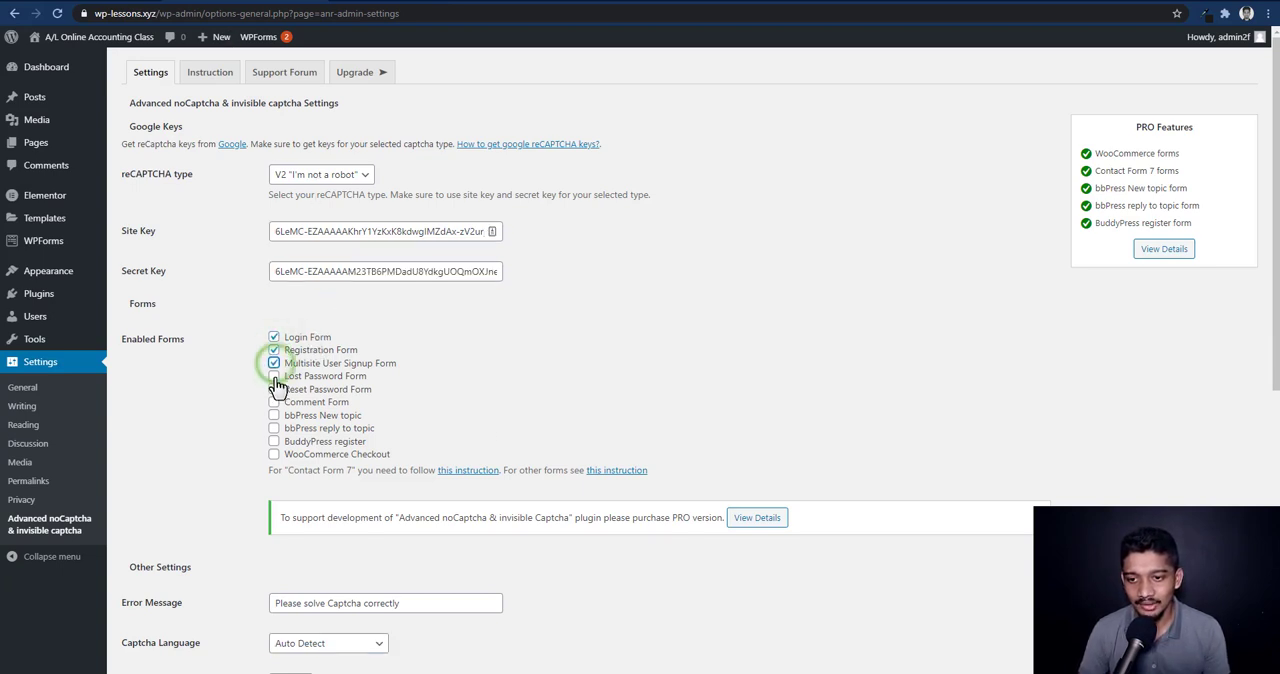
{"action": "left_click", "coordinate": [274, 376]}
{"action": "left_click", "coordinate": [274, 389]}
{"action": "left_click", "coordinate": [274, 402]}
{"action": "left_click", "coordinate": [274, 415]}
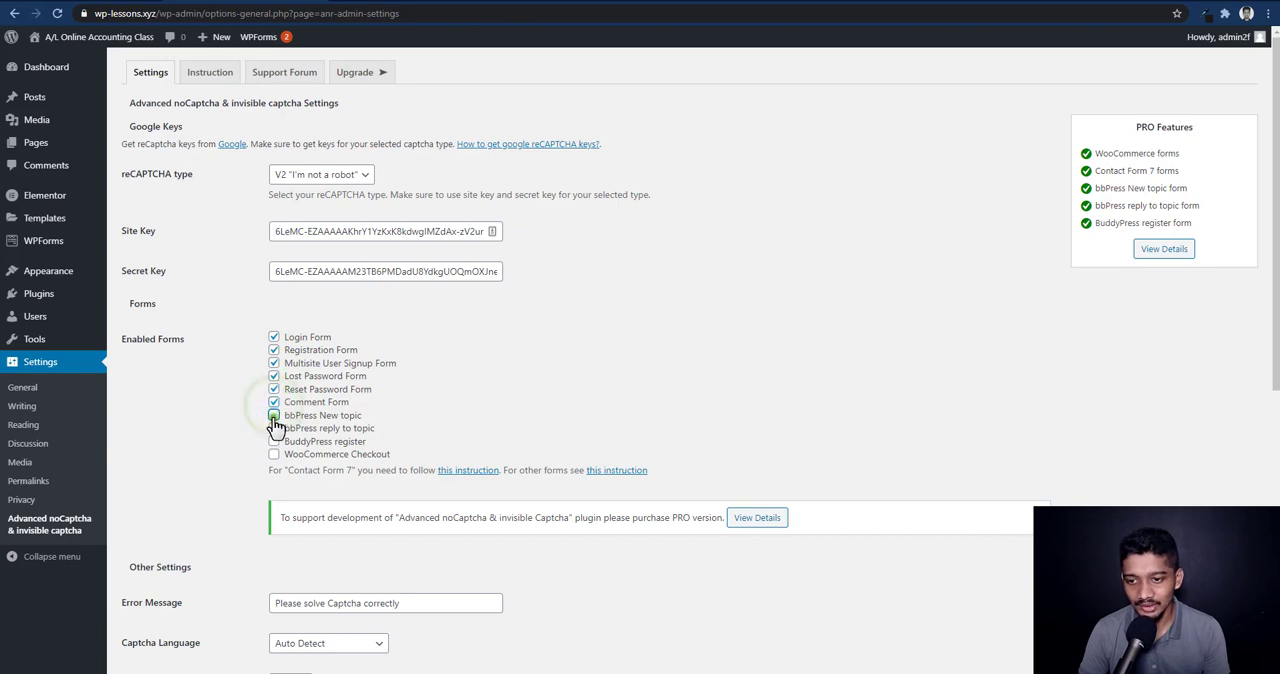
{"action": "left_click", "coordinate": [274, 428]}
{"action": "left_click", "coordinate": [274, 454]}
{"action": "scroll", "coordinate": [287, 150], "scroll_direction": "down", "scroll_amount": 3}
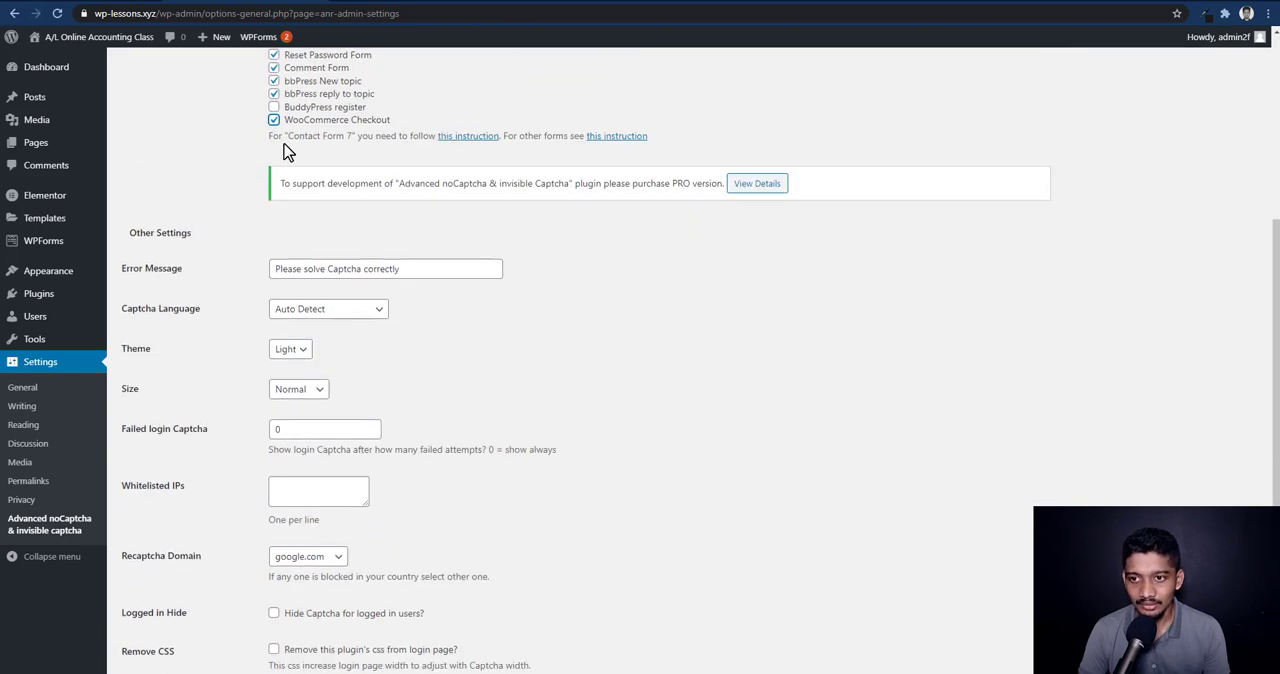
{"action": "scroll", "coordinate": [251, 106], "scroll_direction": "down", "scroll_amount": 2}
{"action": "left_click", "coordinate": [165, 591]}
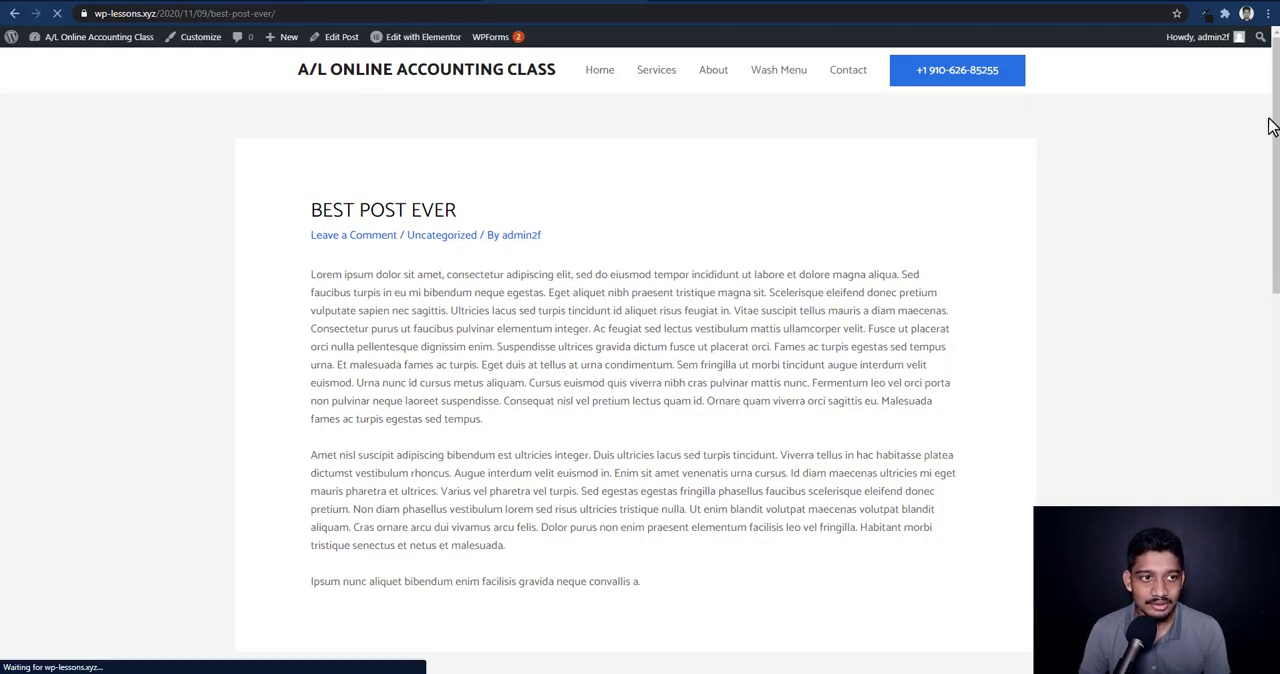
Reload the Best Post Ever post and test the "I'm not a robot" checkbox in its comment form
{"action": "left_click_drag", "start_coordinate": [1276, 109], "coordinate": [1215, 405]}
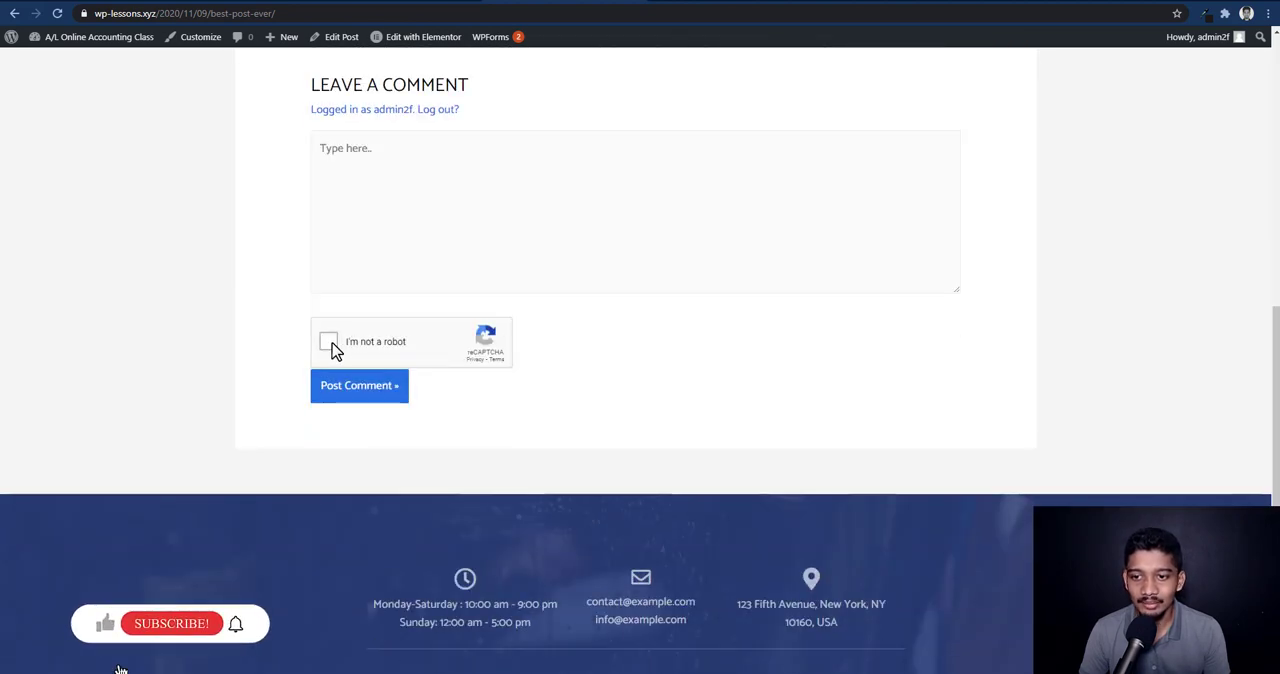
{"action": "left_click", "coordinate": [330, 343]}
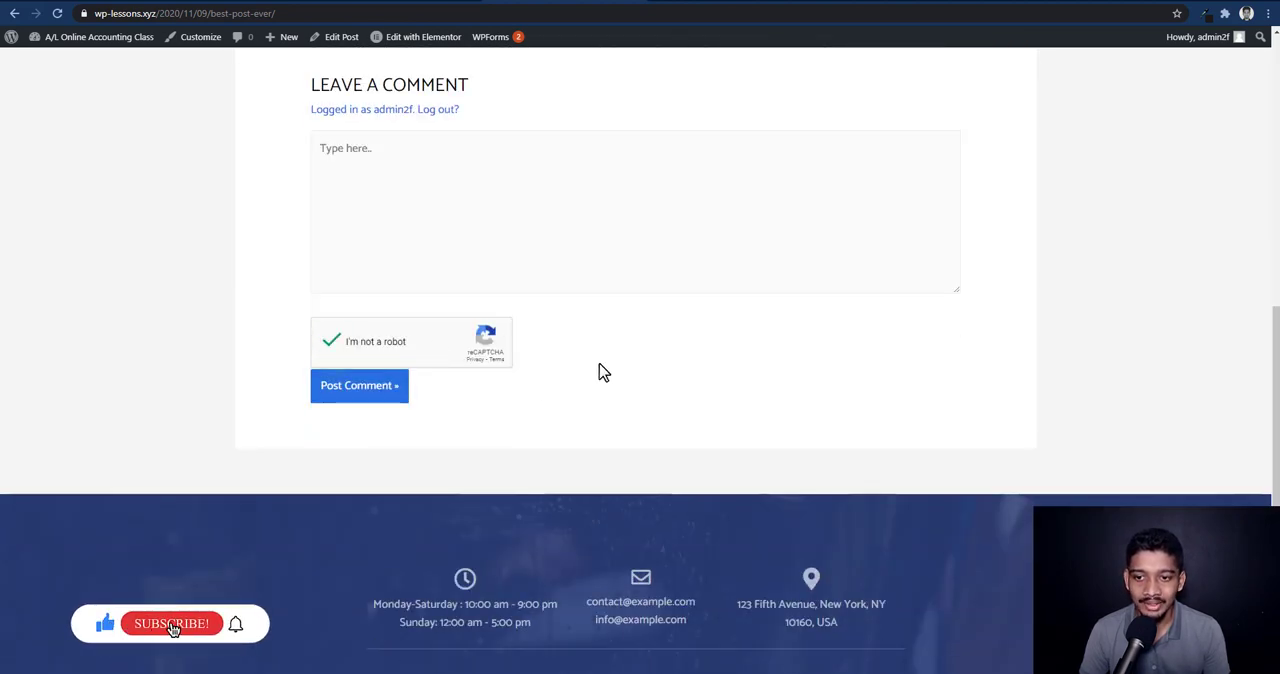
{"action": "scroll", "coordinate": [599, 363], "scroll_direction": "up", "scroll_amount": 2}
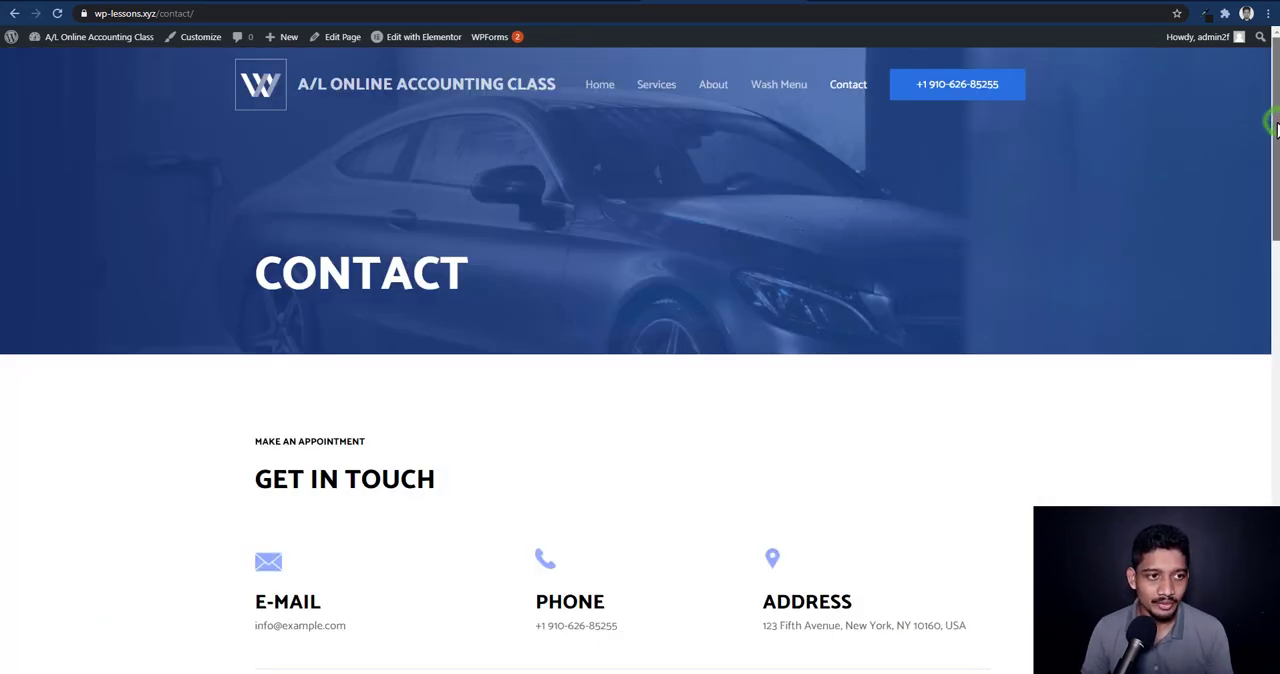
Reload the Contact page and check whether its Free Appointment form has a captcha
{"action": "left_click_drag", "start_coordinate": [1275, 126], "coordinate": [1228, 74]}
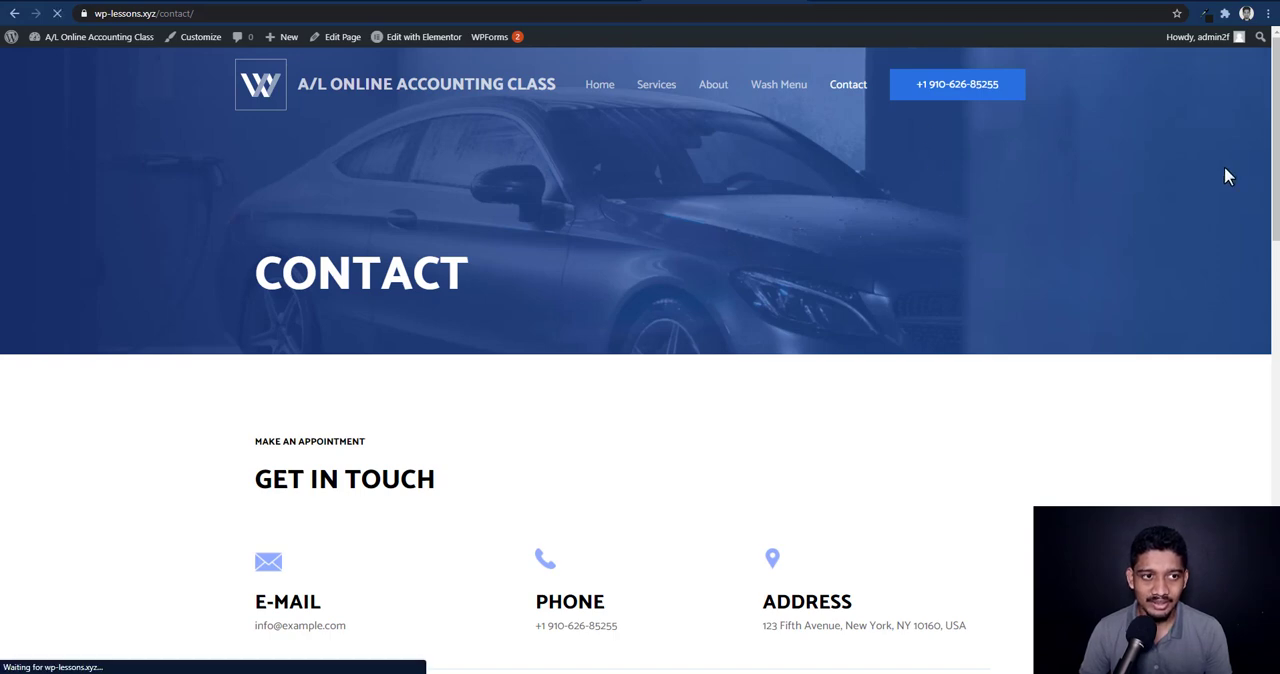
{"action": "left_click_drag", "start_coordinate": [1272, 168], "coordinate": [1275, 319]}
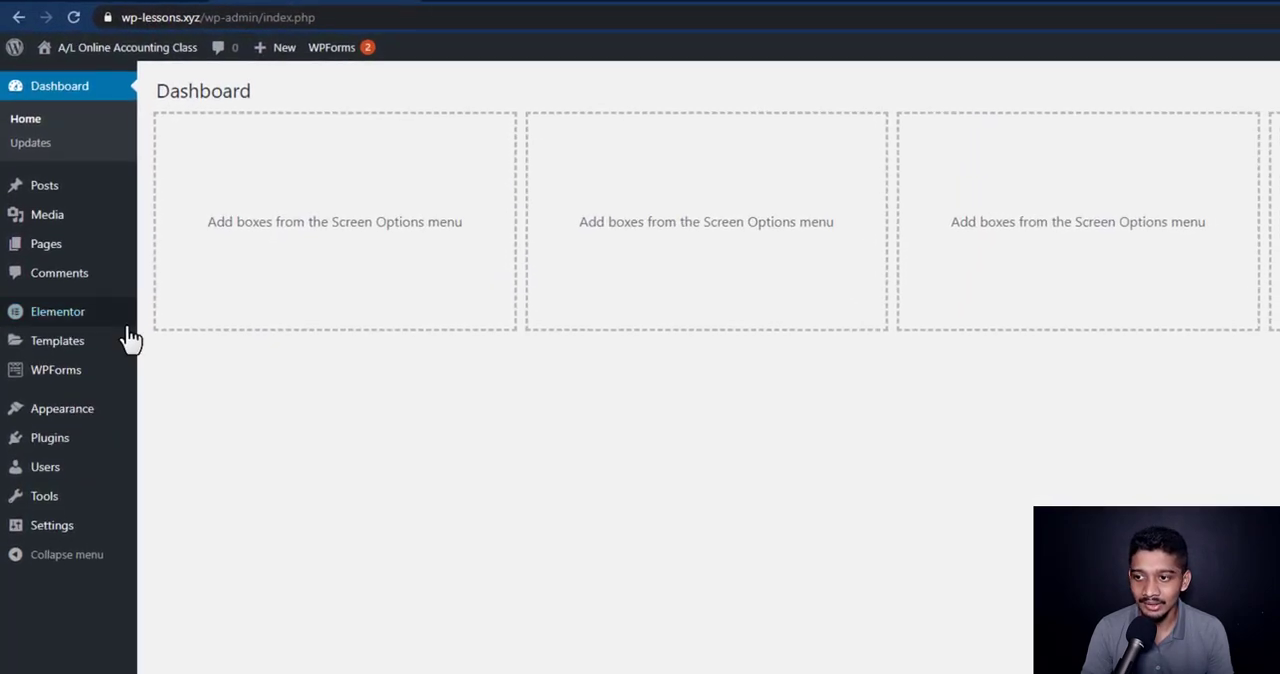
Open the reCAPTCHA settings of WPForms in the WordPress dashboard
{"action": "mouse_move", "coordinate": [50, 377]}
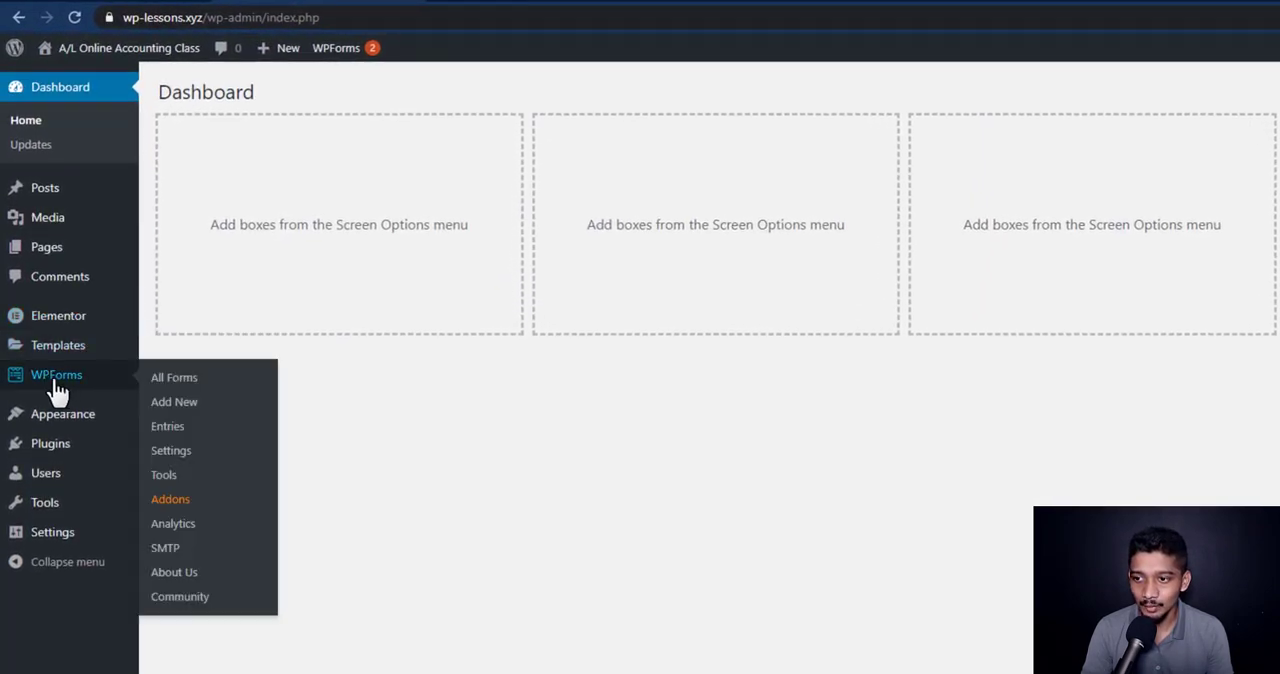
{"action": "left_click", "coordinate": [188, 453]}
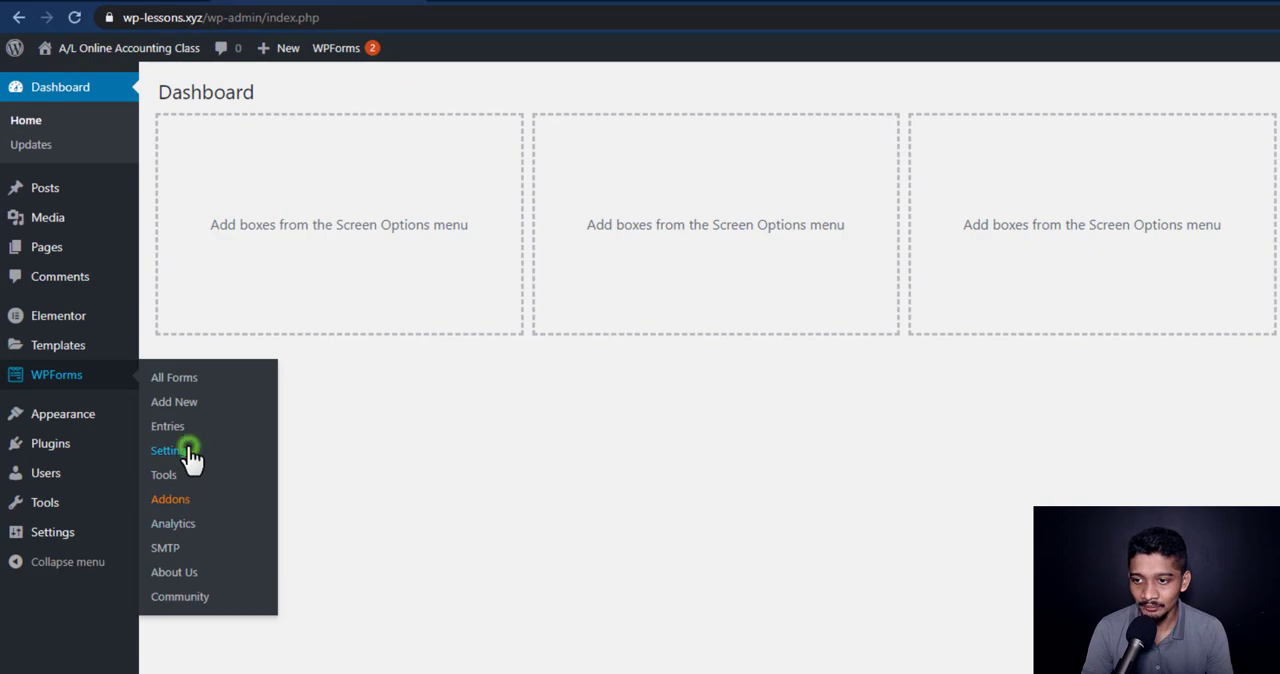
{"action": "left_click", "coordinate": [312, 218]}
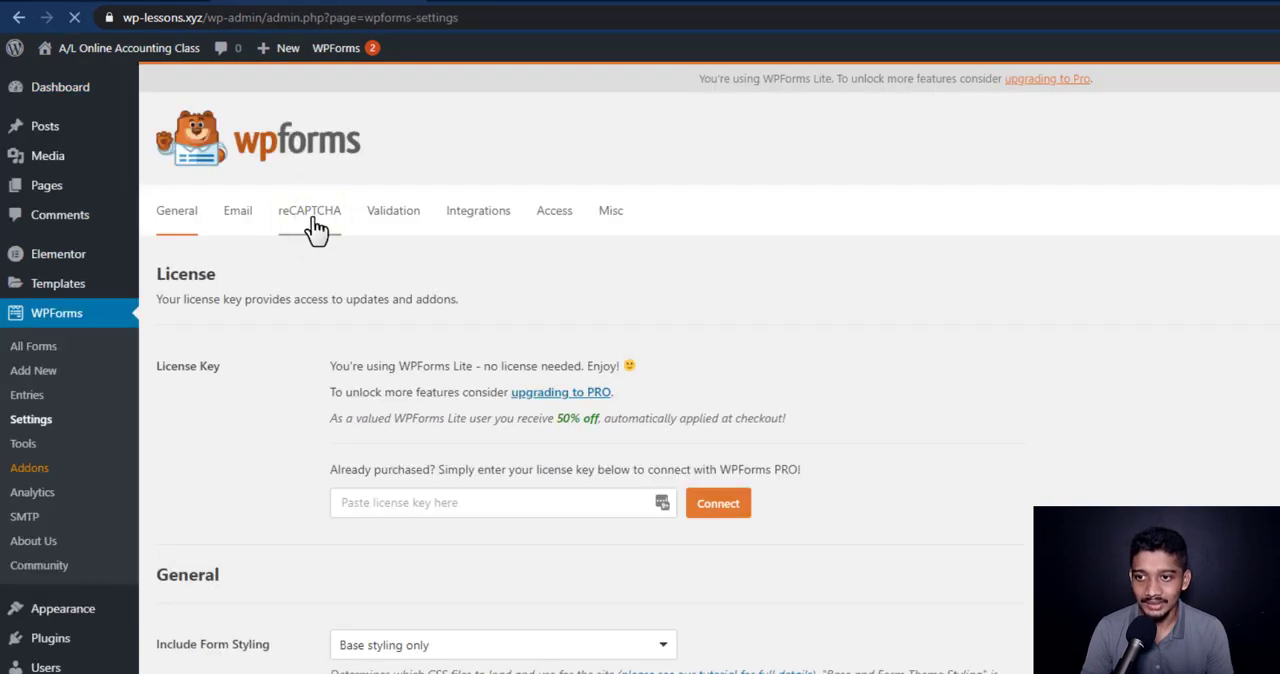
{"action": "scroll", "coordinate": [278, 399], "scroll_direction": "down", "scroll_amount": 2}
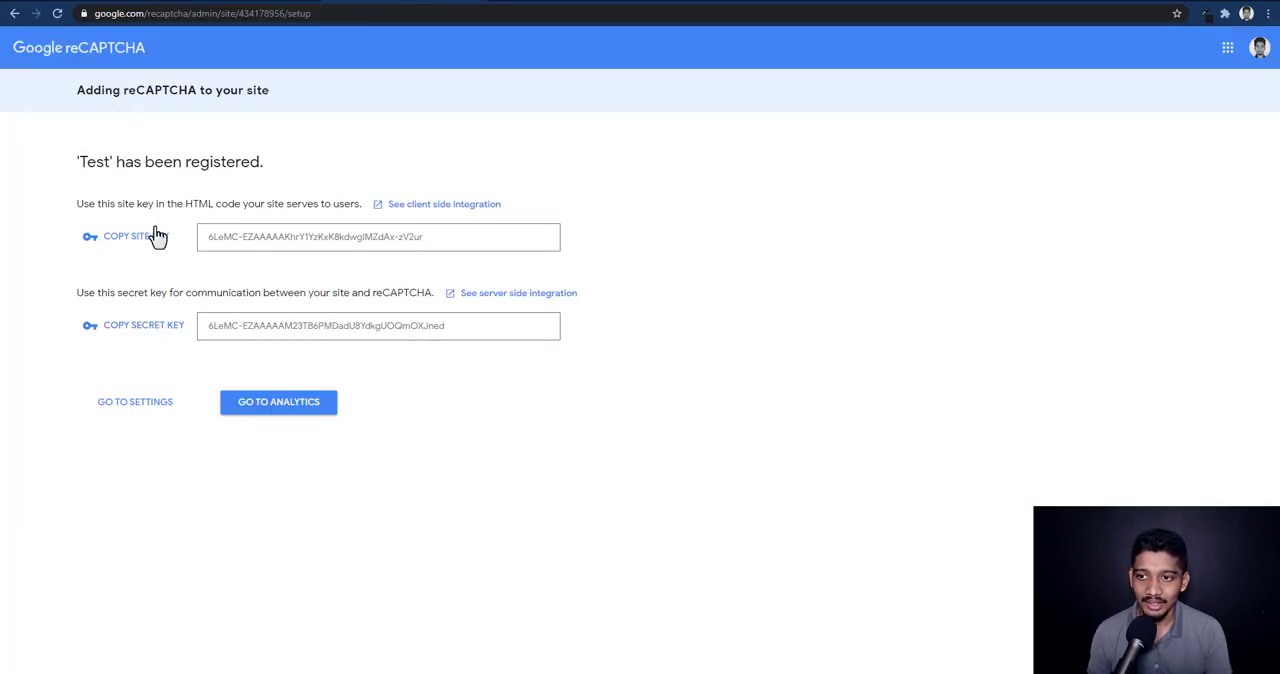
Copy the site key and secret key from Google reCAPTCHA into the matching WPForms reCAPTCHA fields and save the settings
{"action": "left_click", "coordinate": [157, 237]}
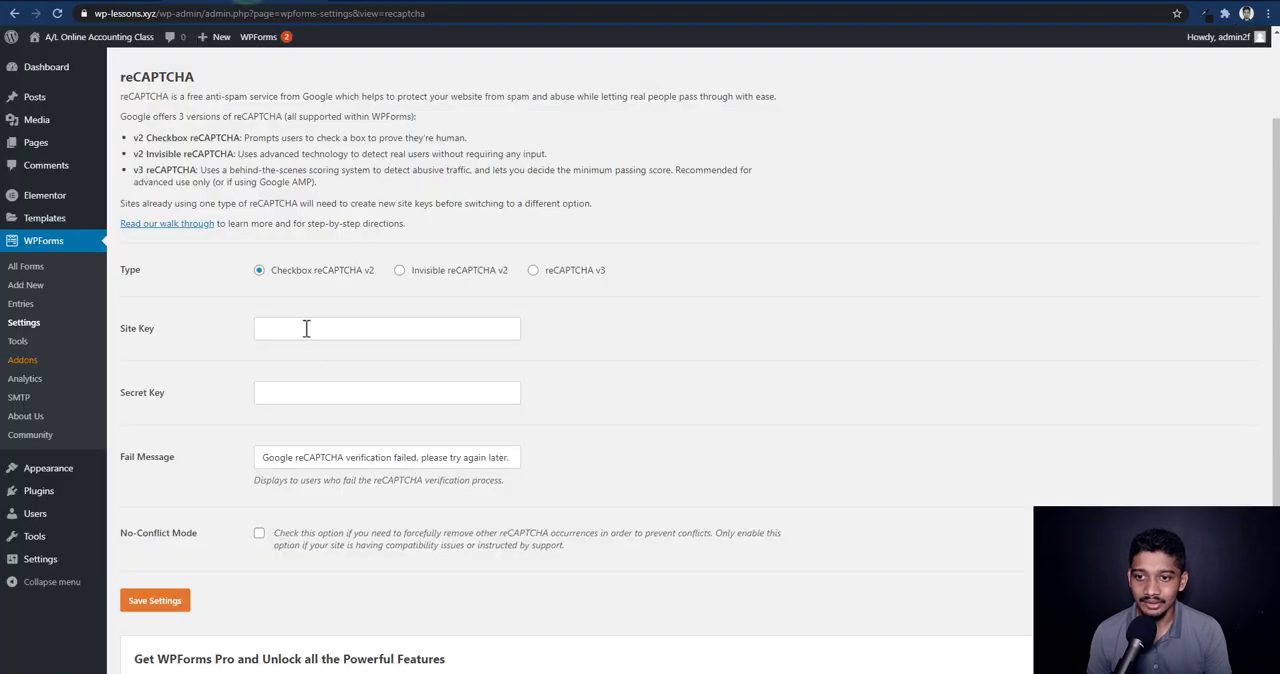
{"action": "left_click", "coordinate": [306, 328]}
{"action": "key", "text": "ctrl+v"}
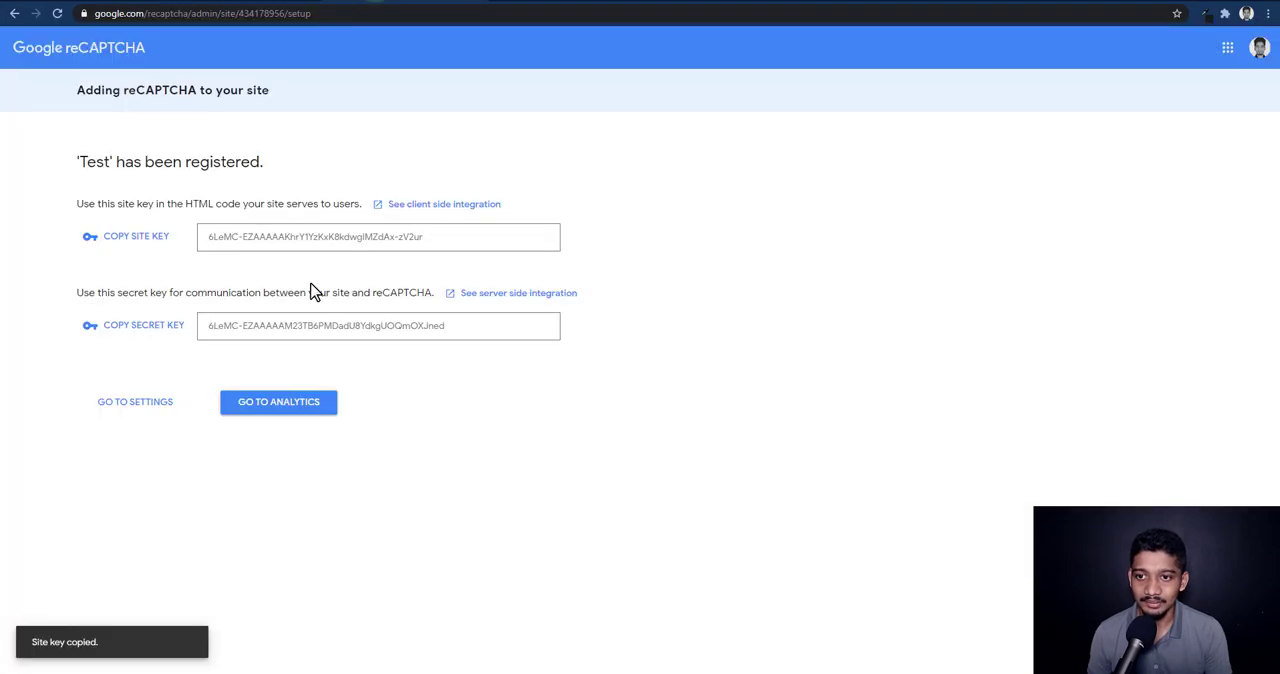
{"action": "left_click", "coordinate": [143, 325]}
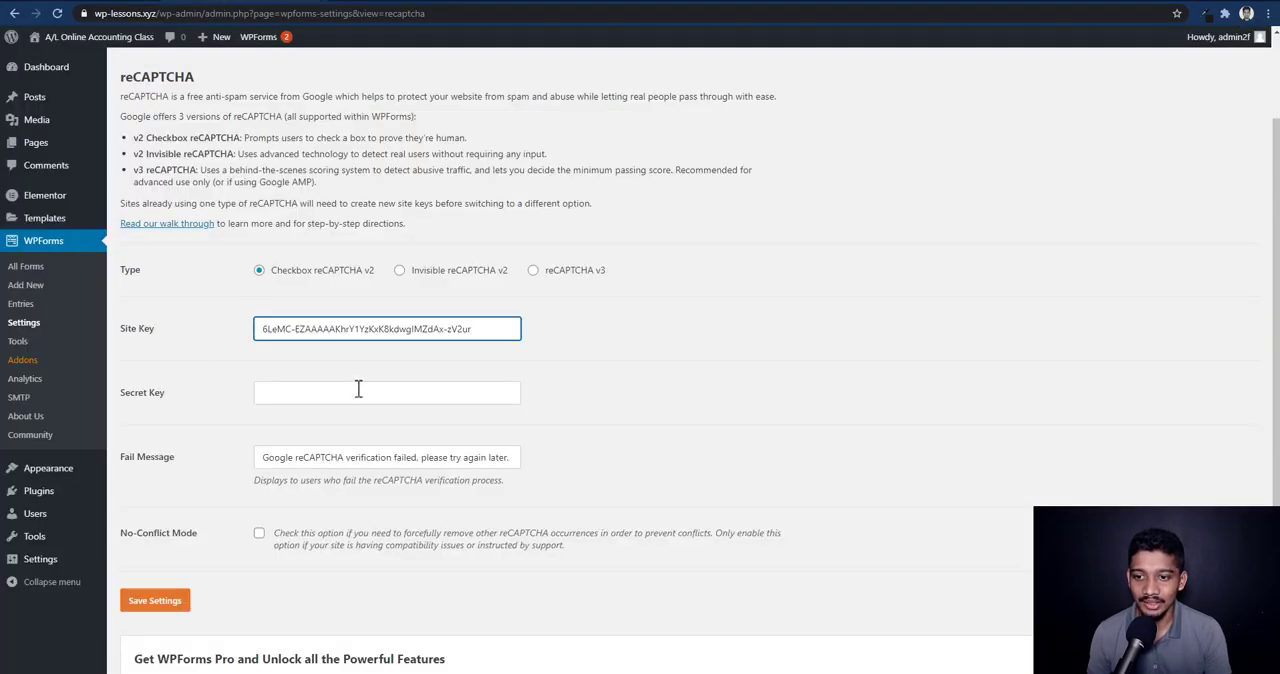
{"action": "left_click", "coordinate": [358, 392]}
{"action": "key", "text": "ctrl+v"}
{"action": "left_click", "coordinate": [166, 604]}
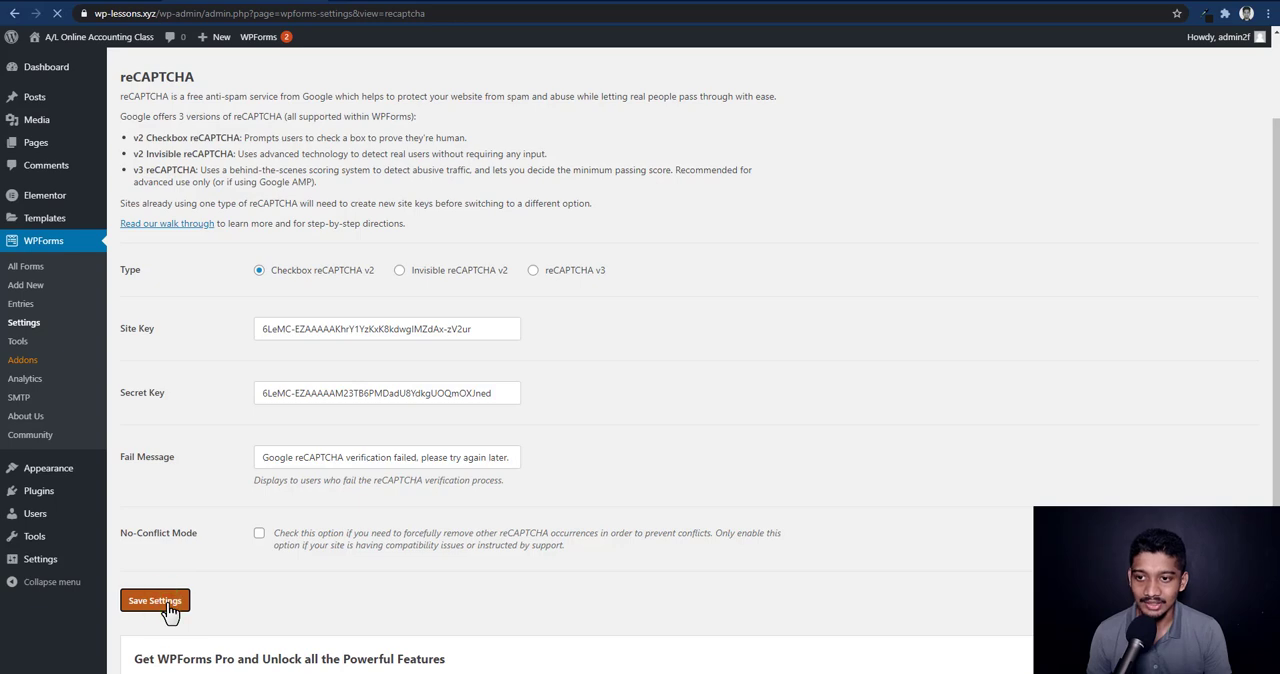
{"action": "scroll", "coordinate": [169, 595], "scroll_direction": "down", "scroll_amount": 4}
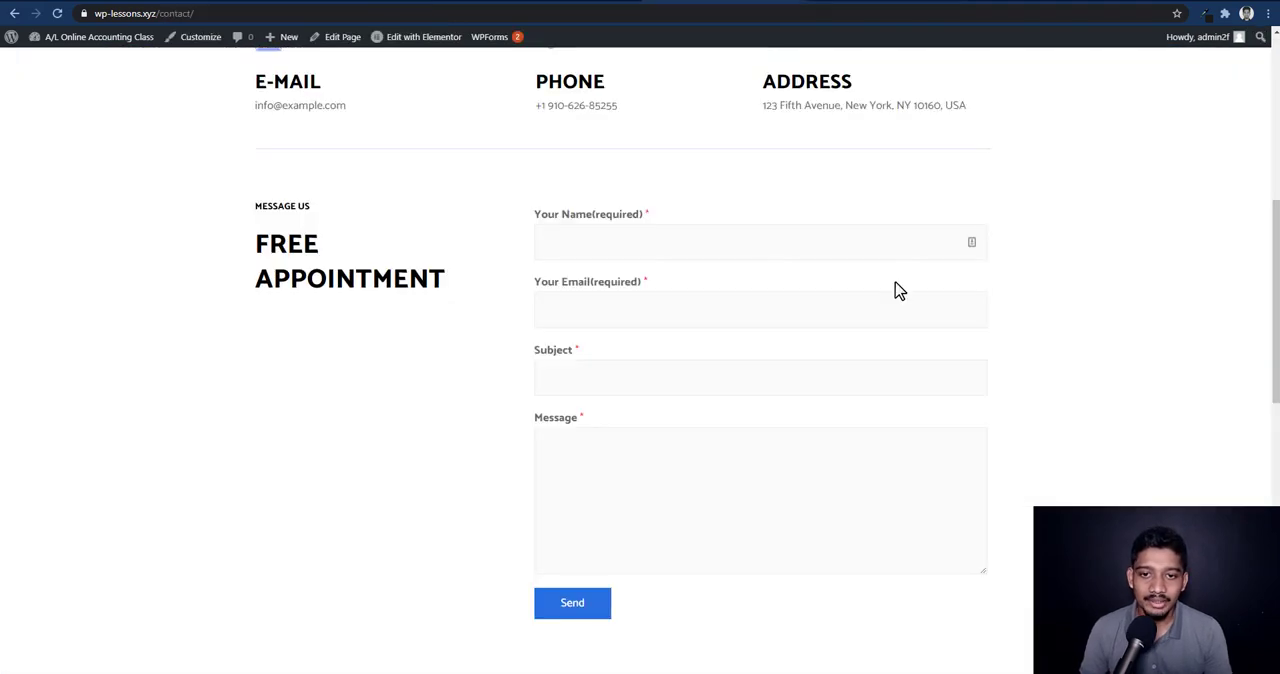
{"action": "key", "text": "F5"}
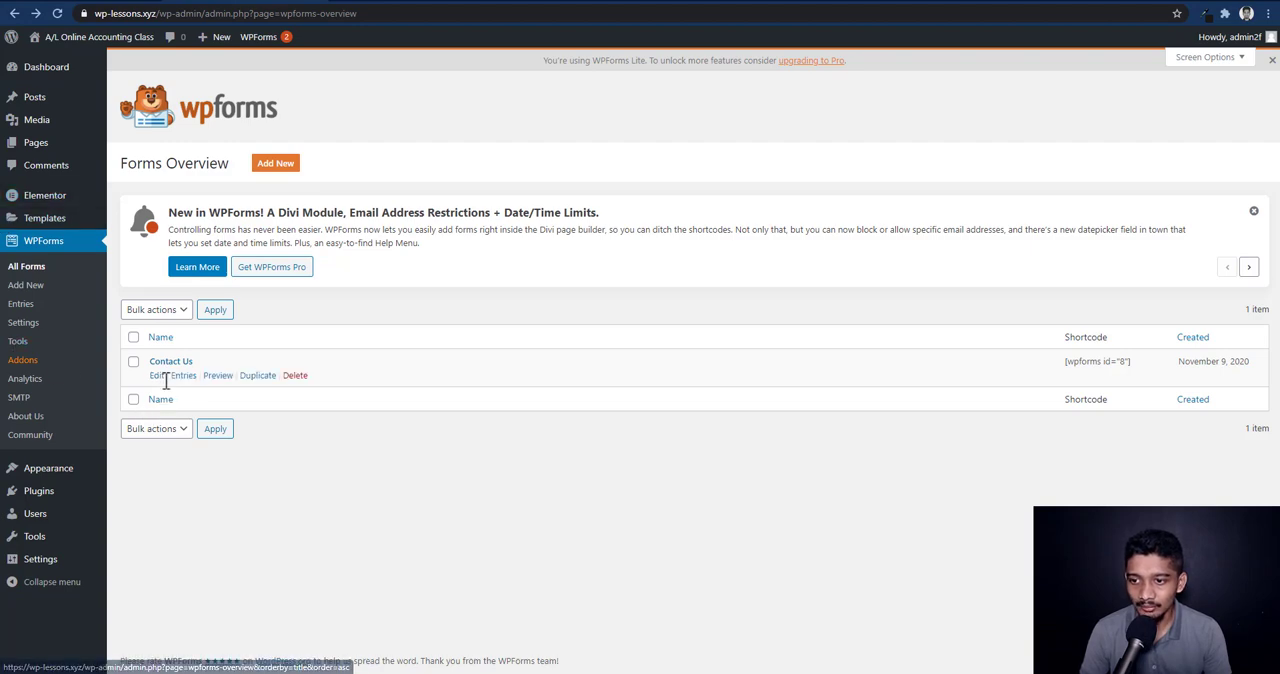
Enable Google Checkbox v2 reCAPTCHA in the general settings of the Contact Us form and save the form
{"action": "left_click", "coordinate": [157, 376]}
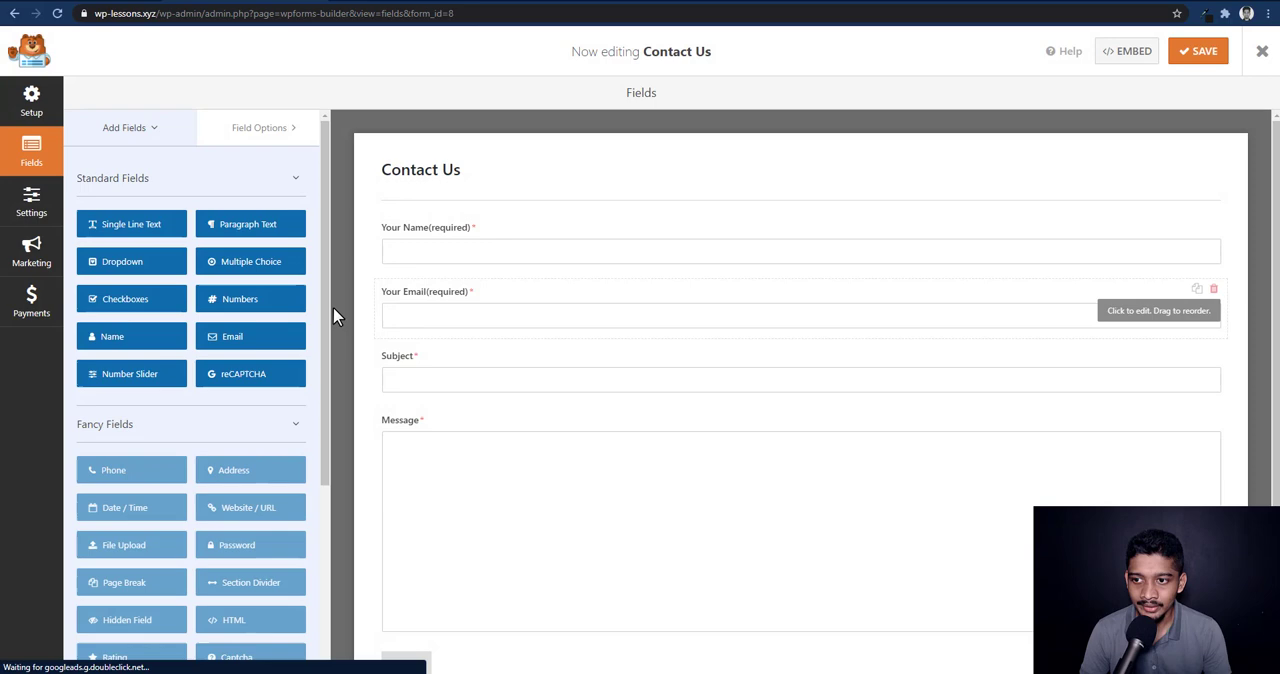
{"action": "left_click", "coordinate": [40, 205]}
{"action": "scroll", "coordinate": [747, 386], "scroll_direction": "down", "scroll_amount": 1}
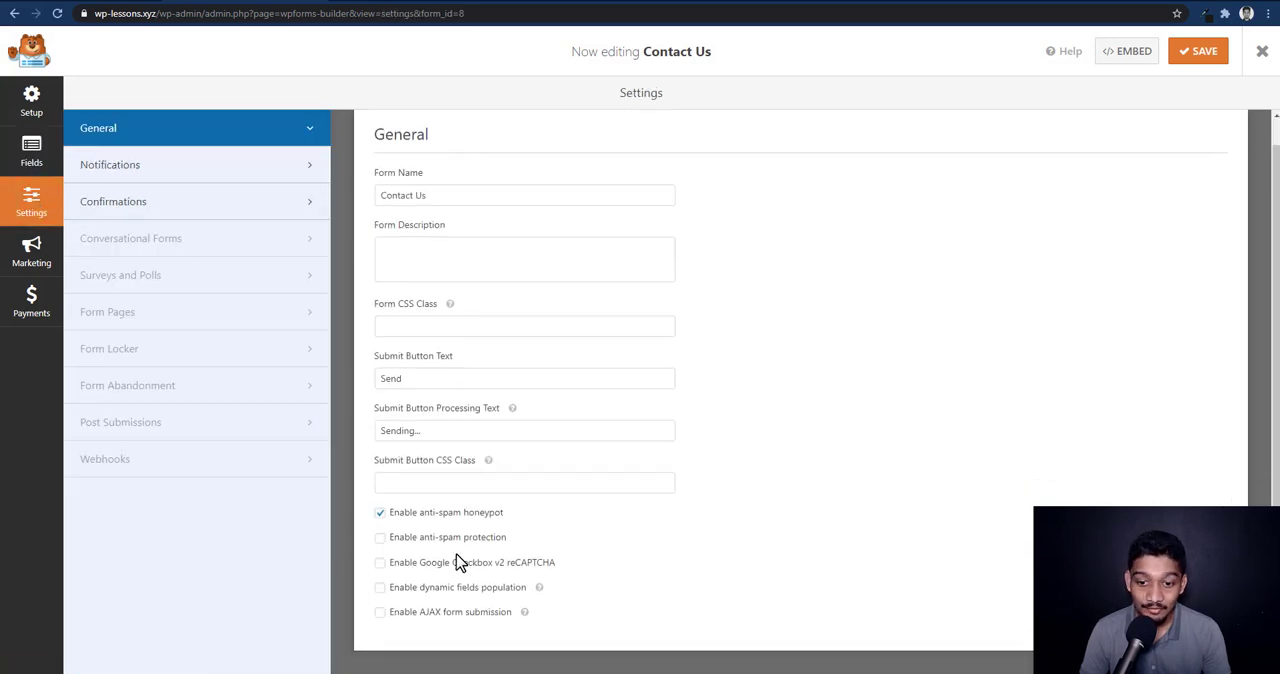
{"action": "left_click", "coordinate": [380, 564]}
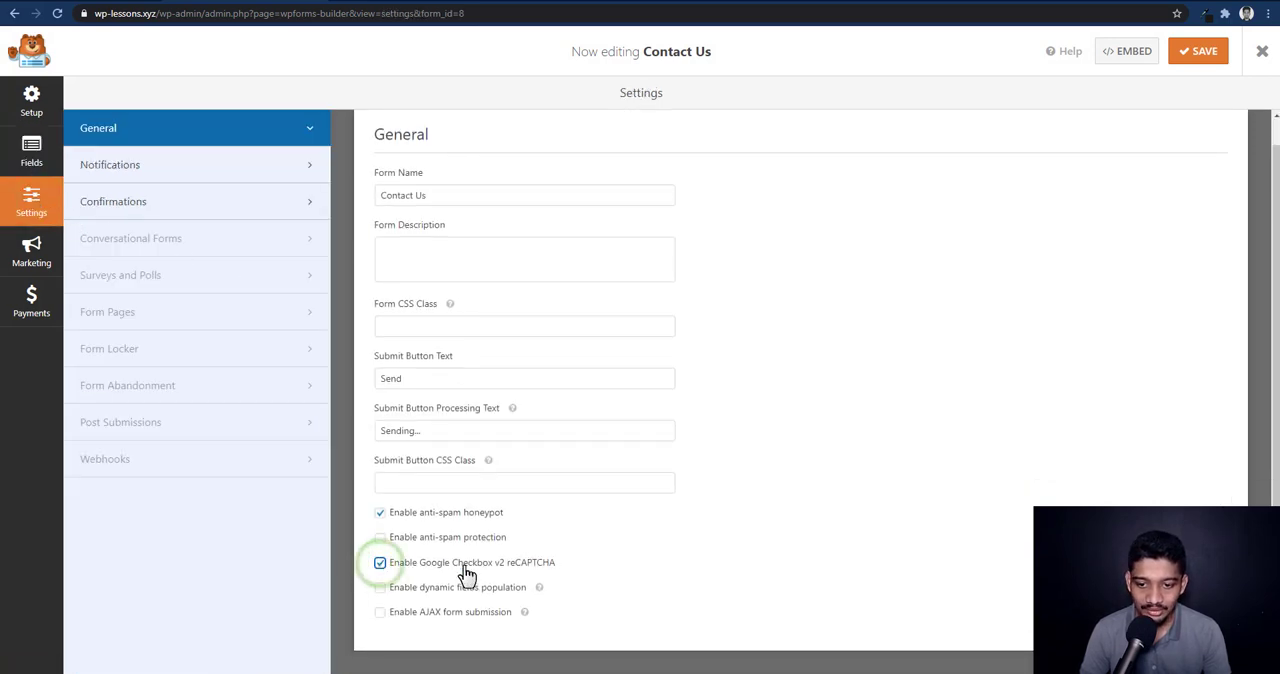
{"action": "left_click", "coordinate": [1201, 55]}
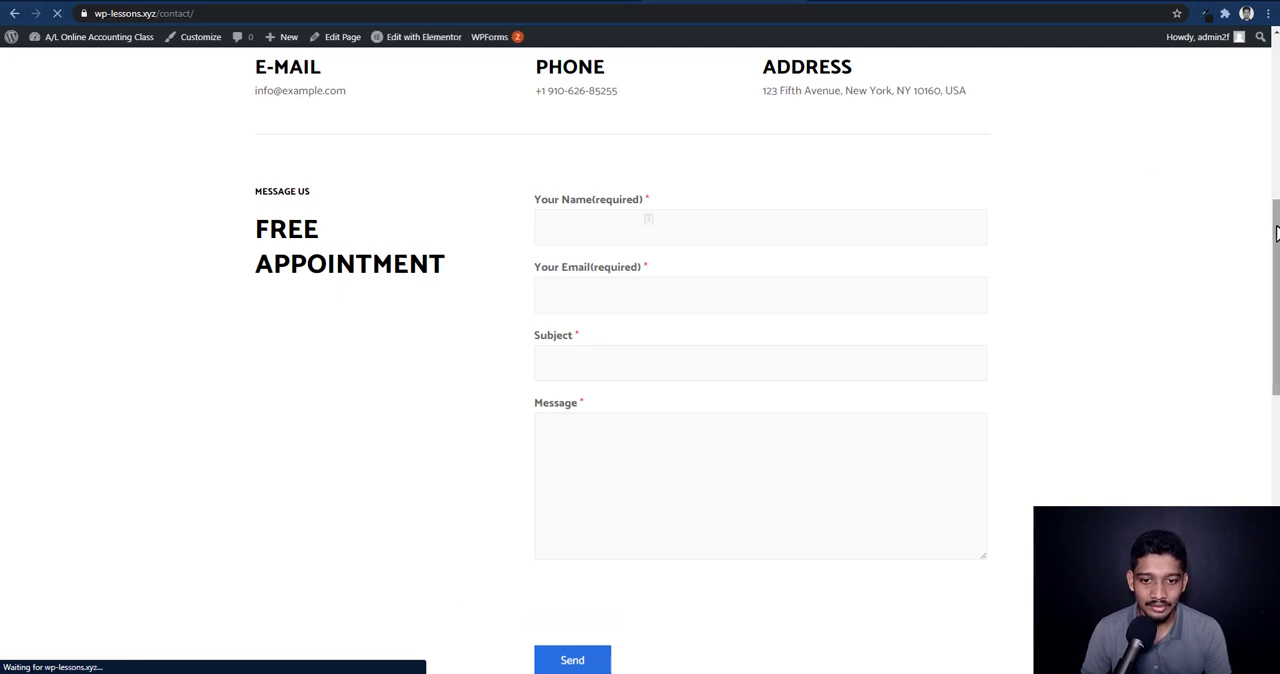
Check the Free Appointment form on the Contact page for the captcha and return to the Best Post Ever post
{"action": "left_click_drag", "start_coordinate": [1277, 229], "coordinate": [1277, 249]}
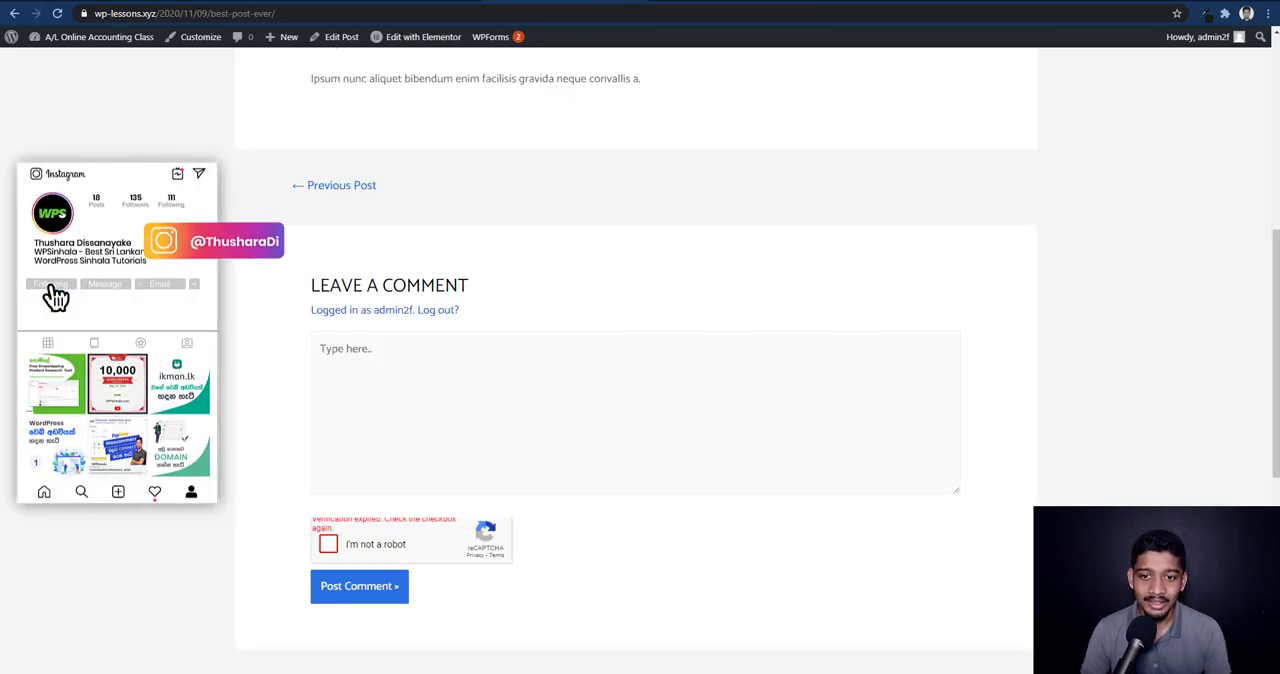
{"action": "scroll", "coordinate": [398, 560], "scroll_direction": "up", "scroll_amount": 5}
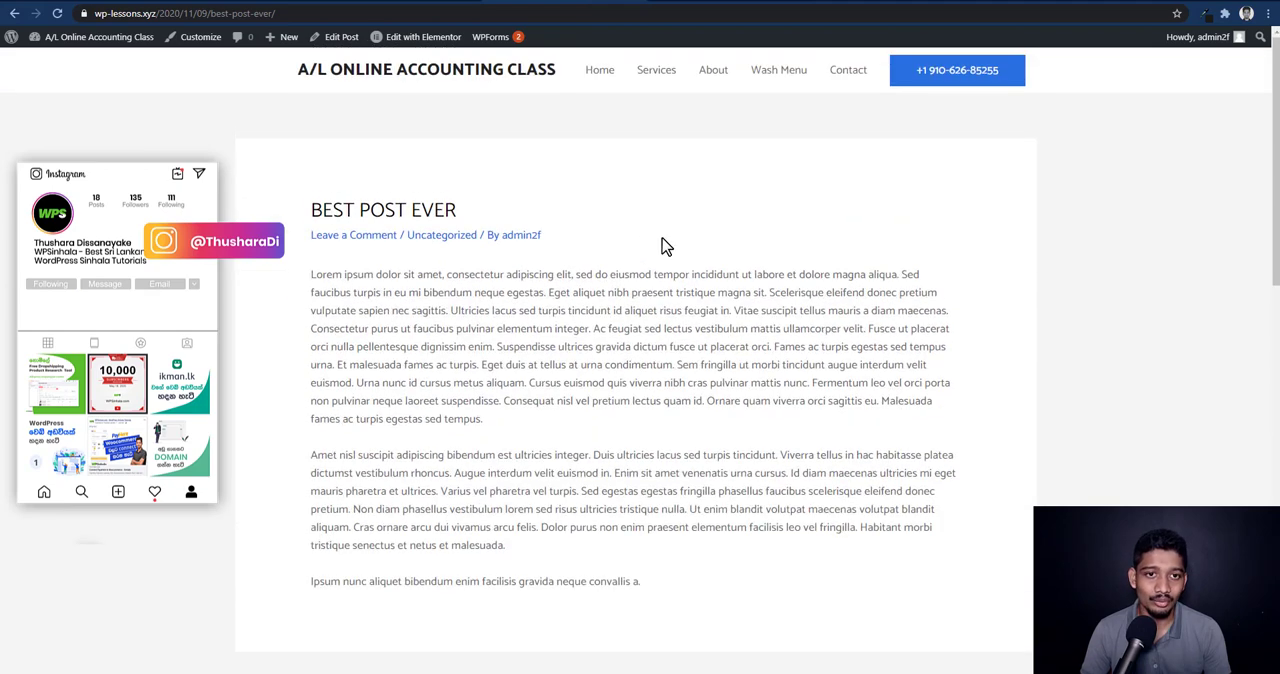